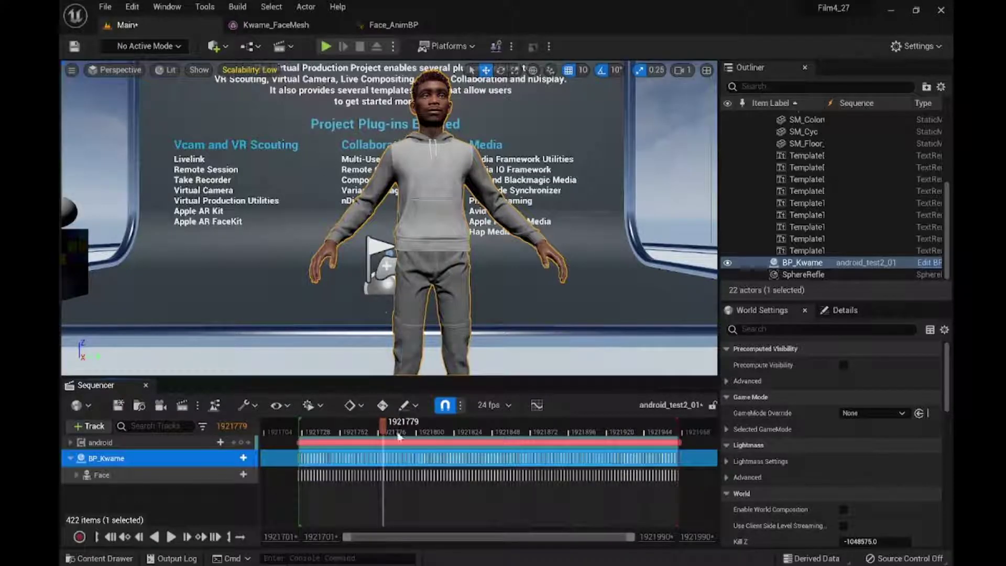
Scrub the Sequencer playhead back and forth through the android_test2_01 take's face animation.
left_click_drag(388, 431, 285, 432)
left_click_drag(350, 436, 457, 430)
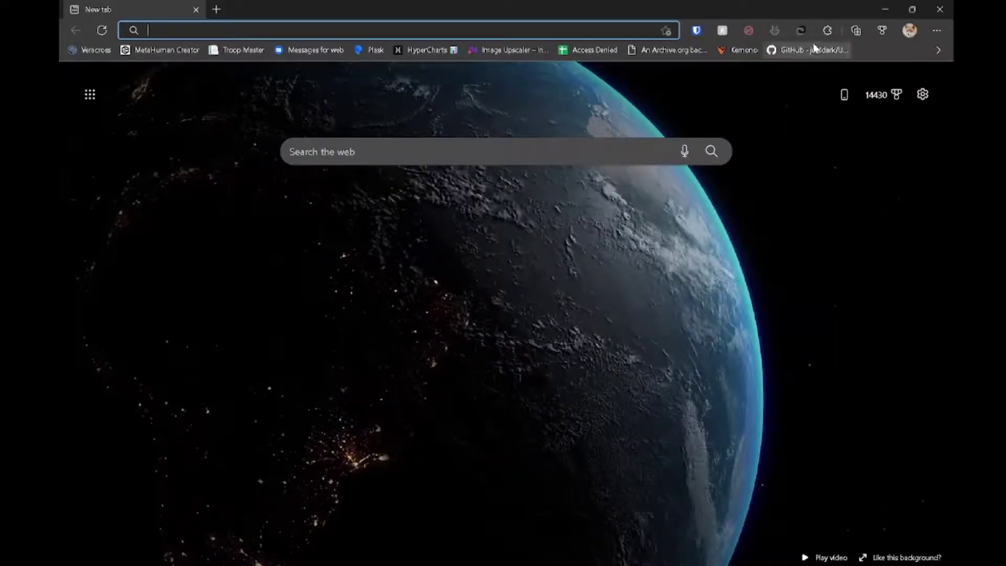
Open the UE_Android_LiveLink GitHub repository from its bookmark and scroll to the README Install section.
left_click(809, 49)
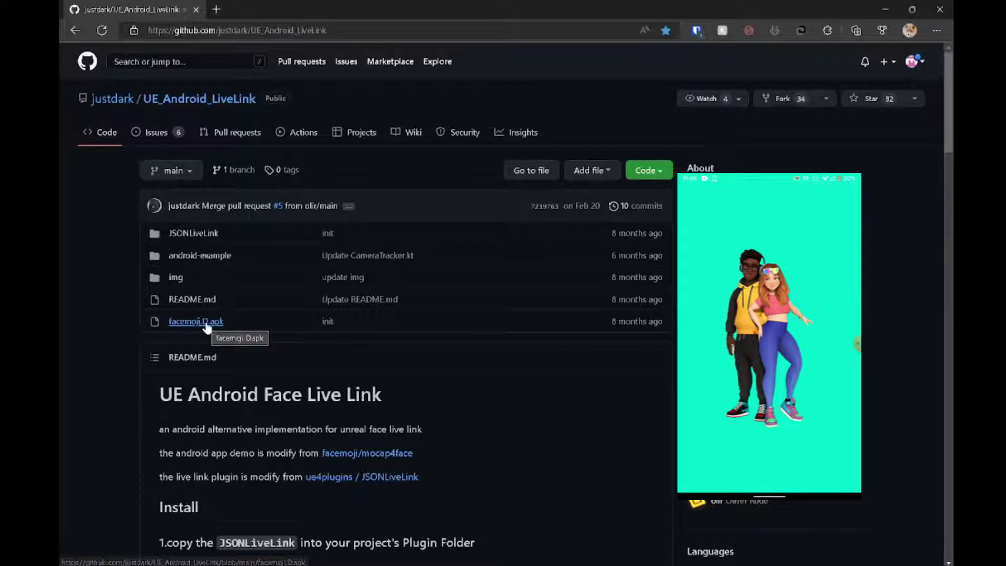
scroll(124, 466, "down", 5)
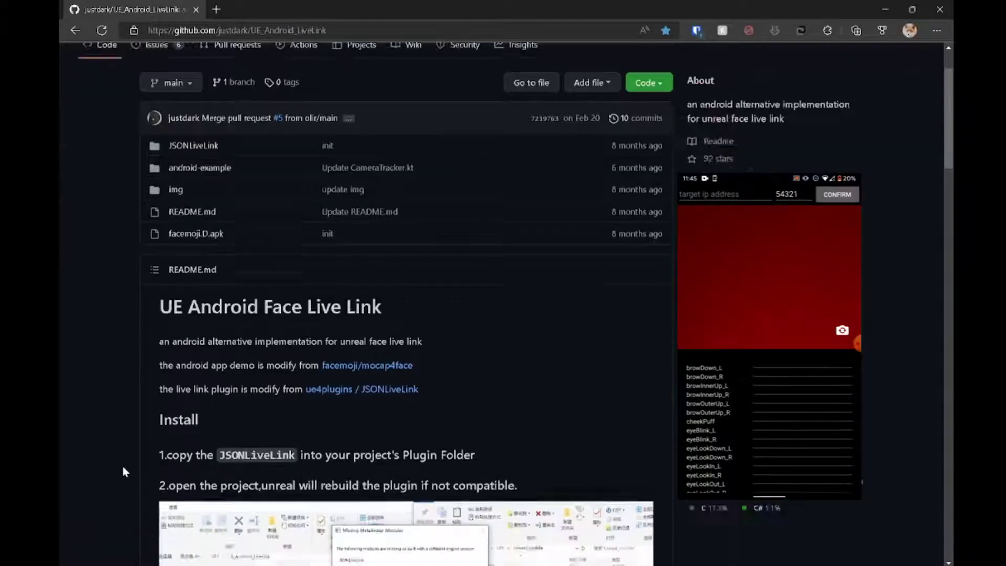
scroll(123, 469, "down", 3)
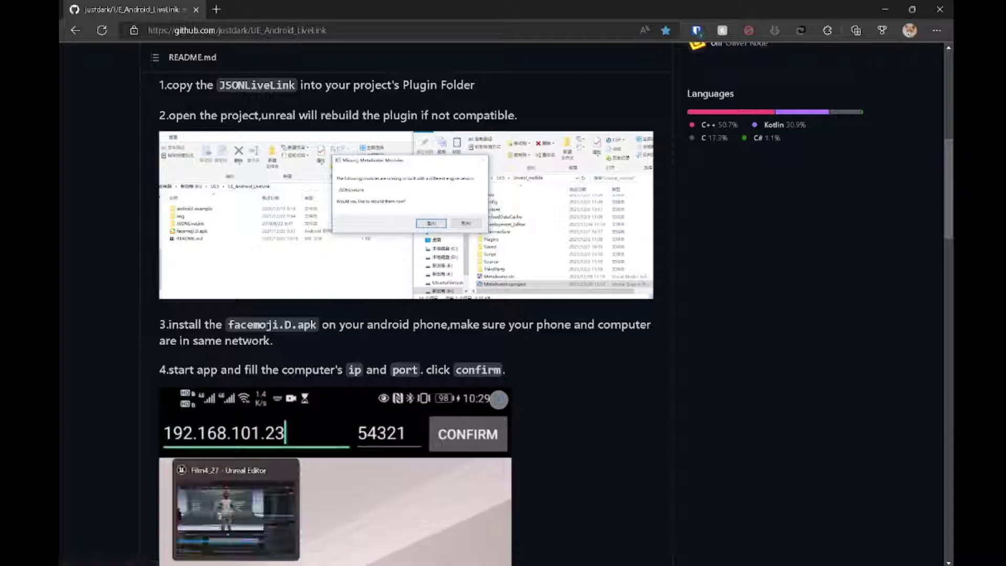
left_click(236, 508)
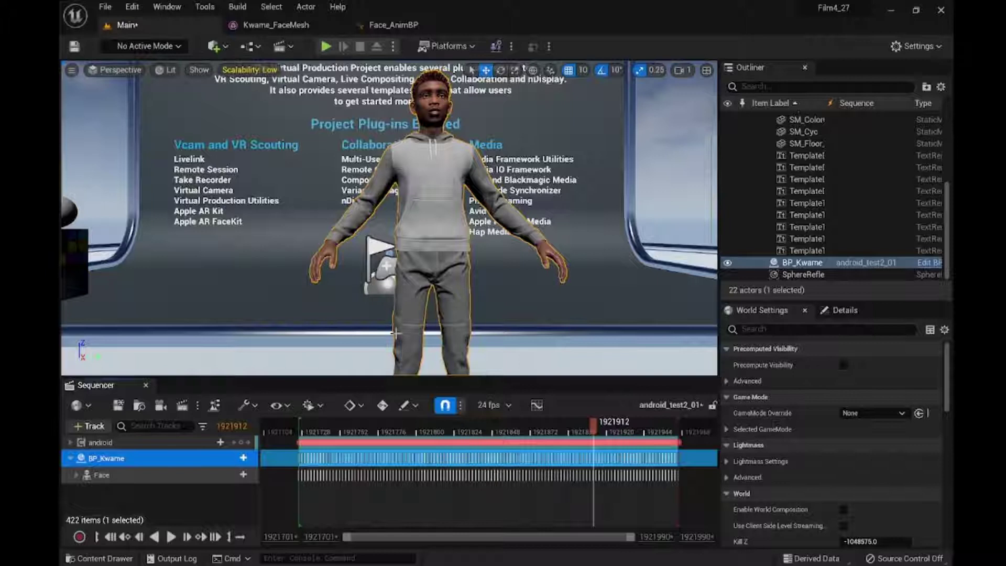
left_click_drag(482, 429, 609, 440)
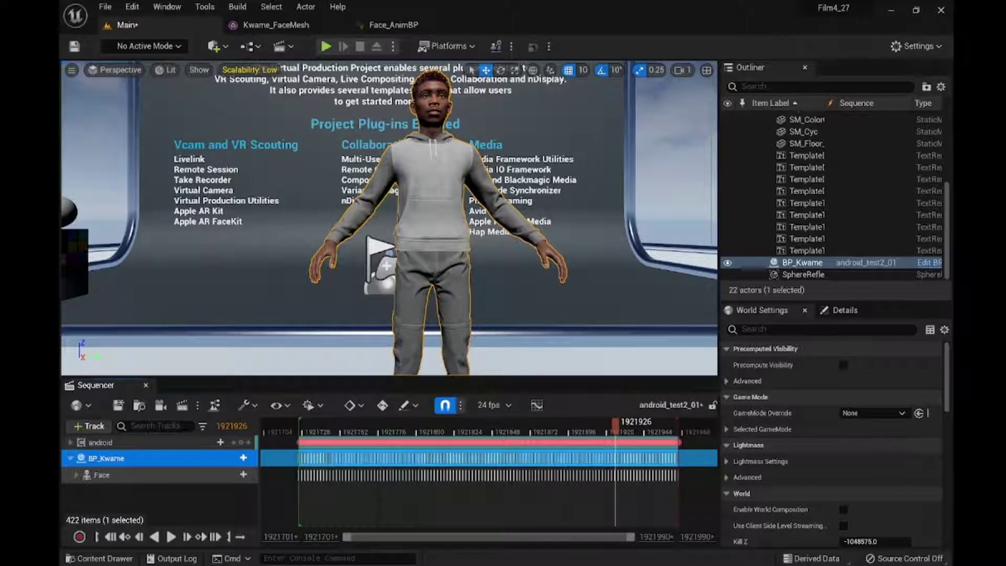
Back in the browser, scroll to and highlight README step 5 on adding a JSON LiveLink source for android.
key("alt+Tab")
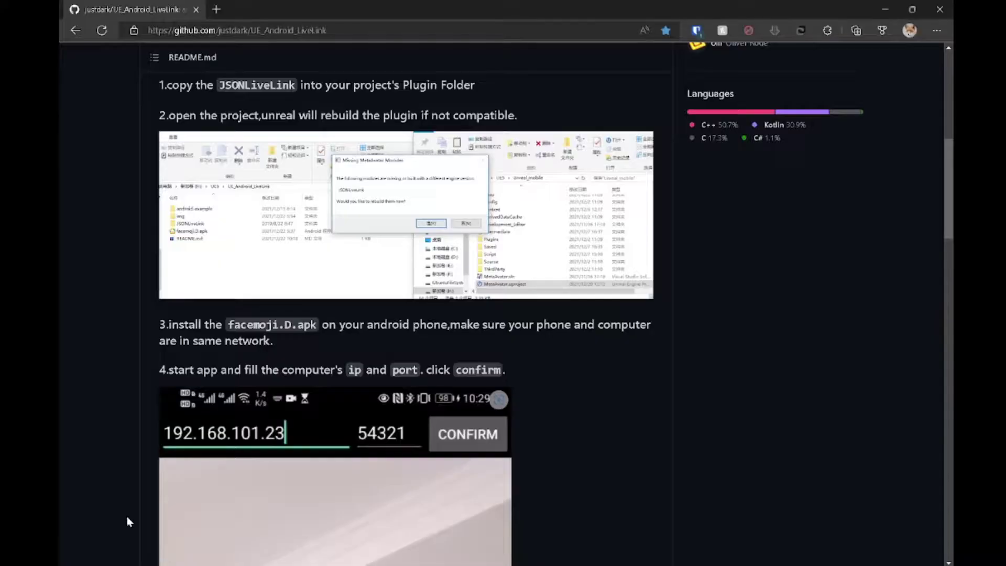
scroll(119, 487, "down", 7)
scroll(119, 487, "down", 7)
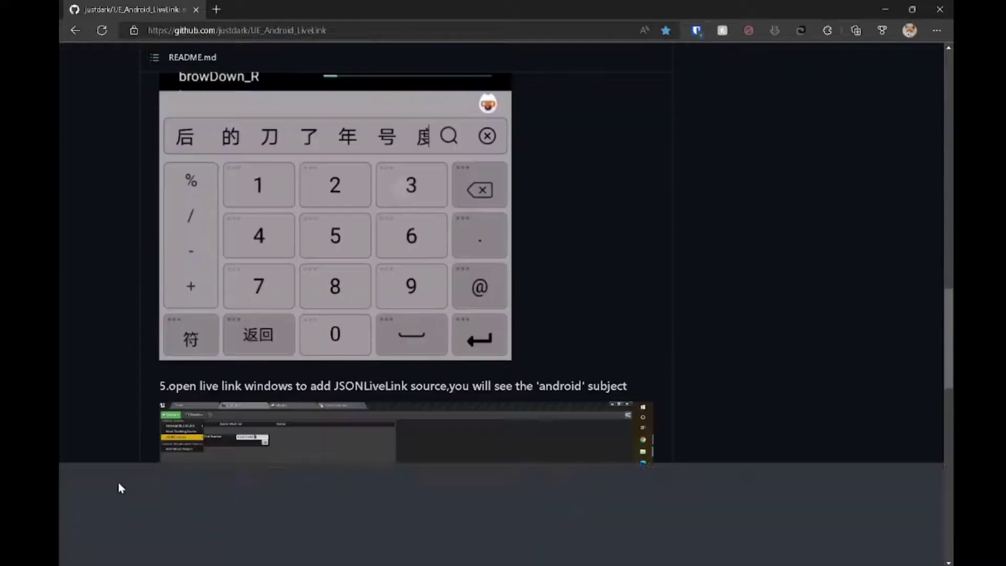
scroll(120, 487, "down", 4)
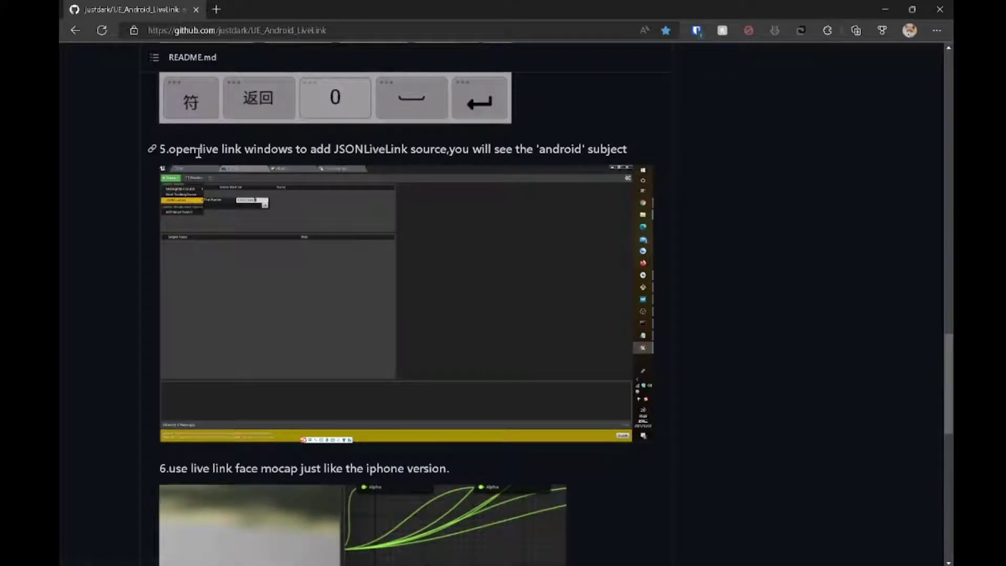
left_click_drag(198, 150, 240, 164)
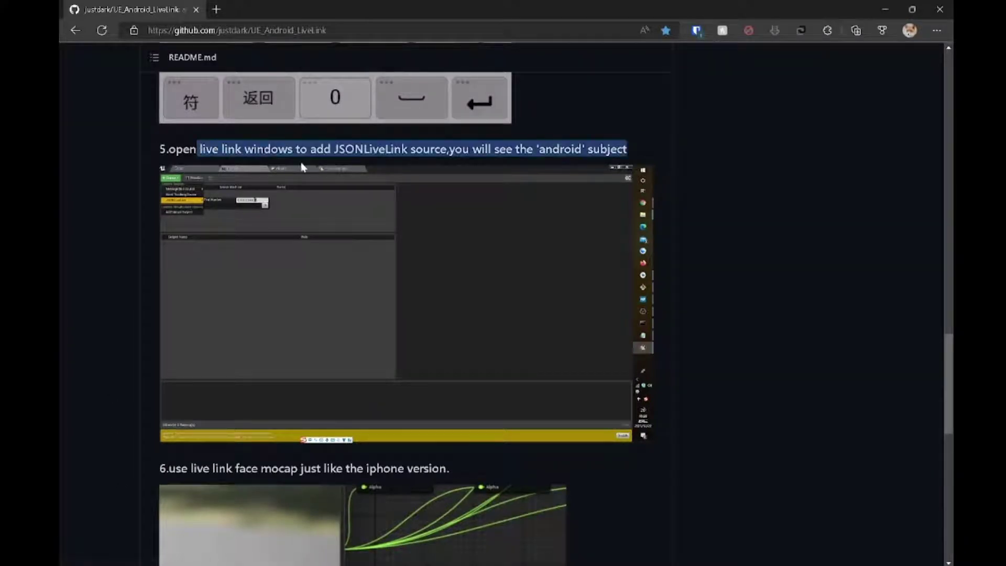
left_click(255, 150)
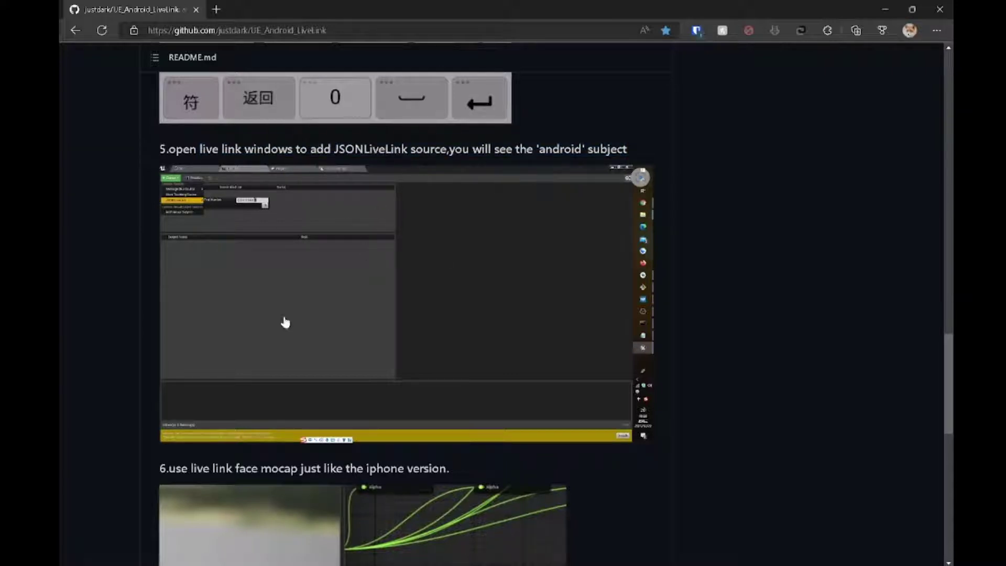
scroll(59, 427, "down", 10)
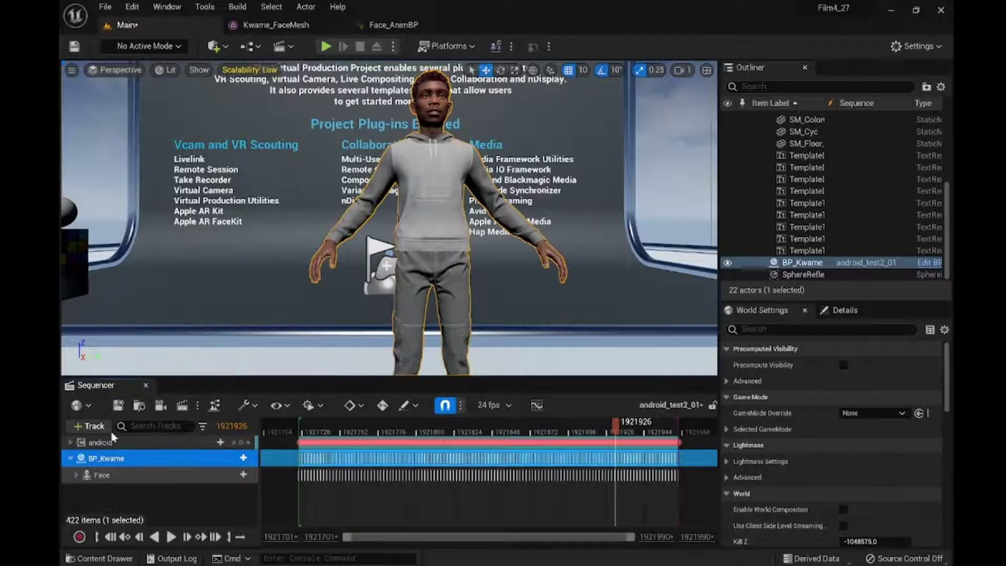
Close the Sequencer and open the Live Link window via Window > Virtual Production.
left_click(146, 387)
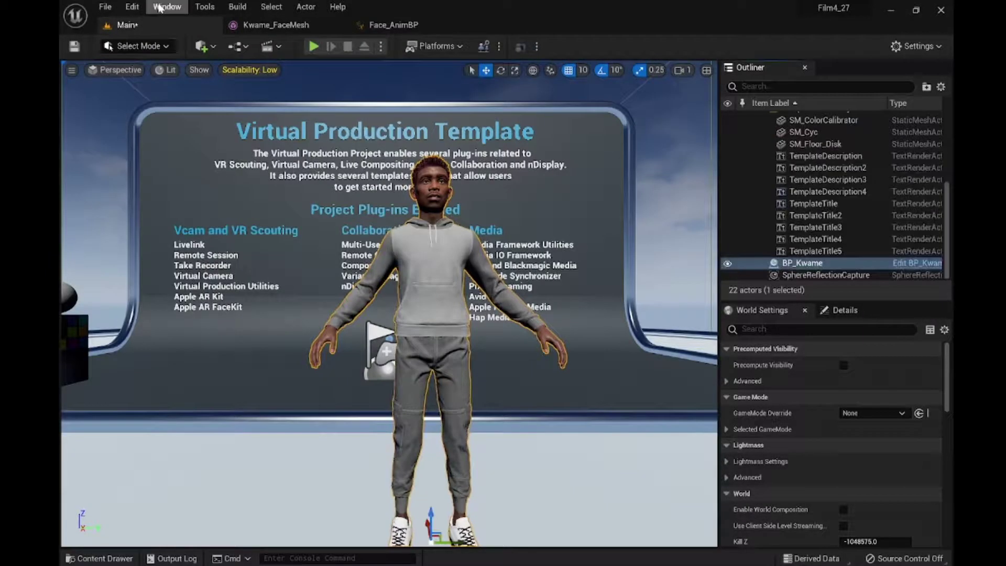
left_click(178, 8)
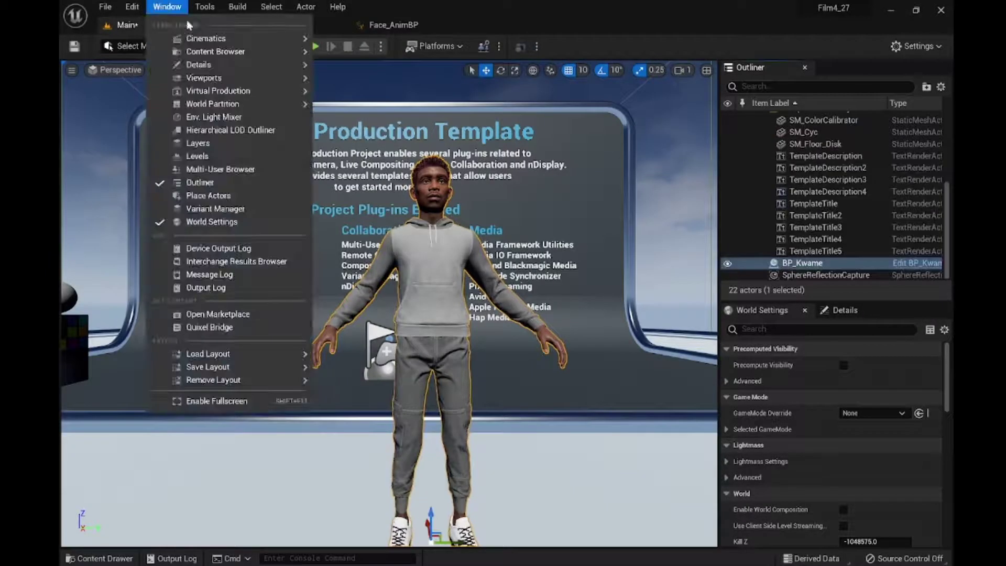
mouse_move(272, 90)
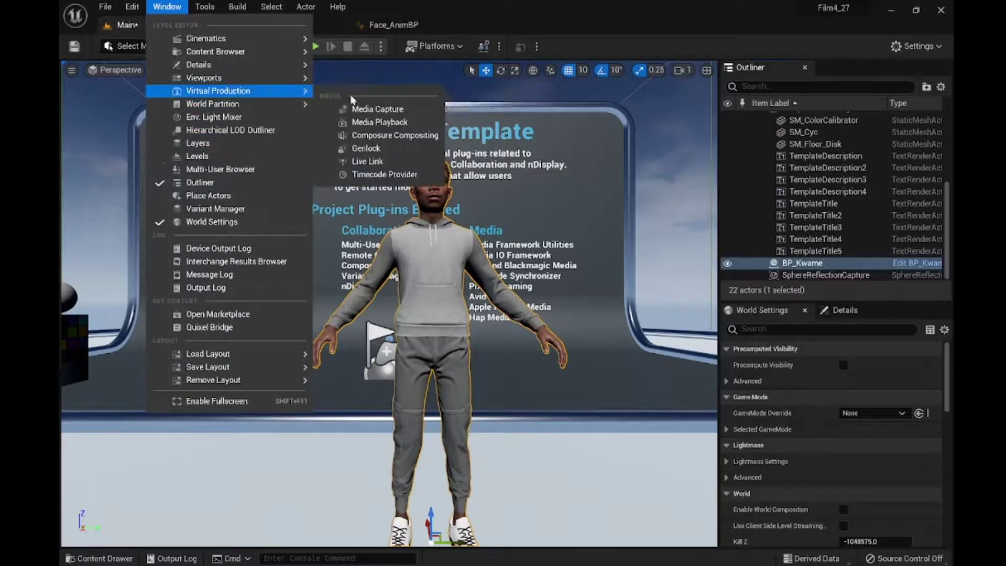
left_click(369, 161)
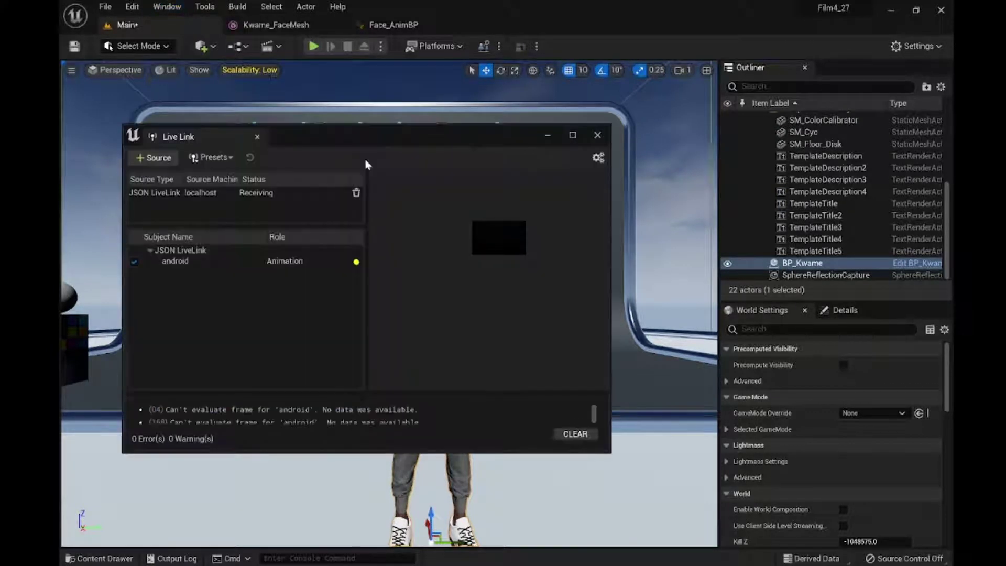
Delete the old JSON LiveLink source and start a new one, selecting its 0.0.0.0 address.
left_click(302, 194)
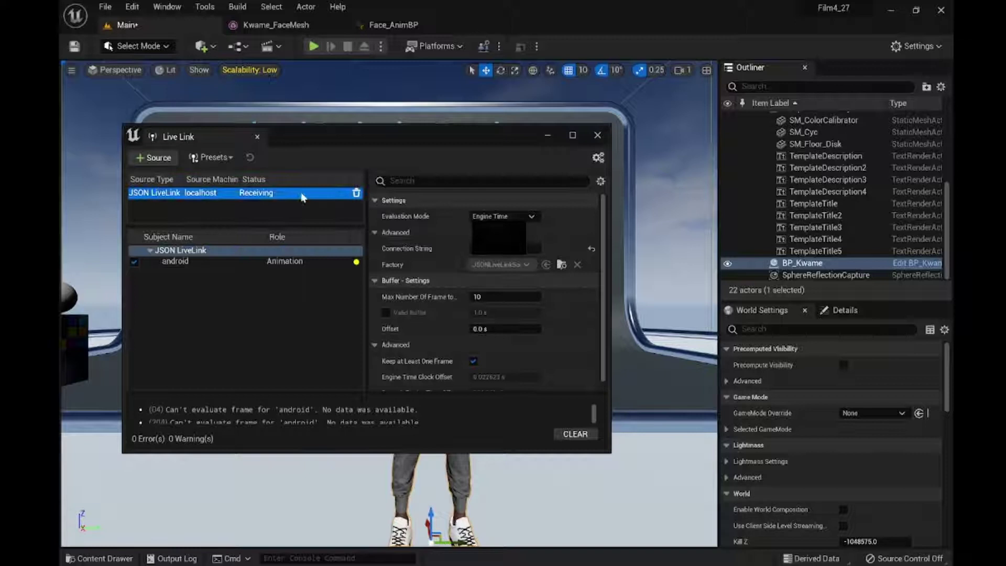
left_click(356, 193)
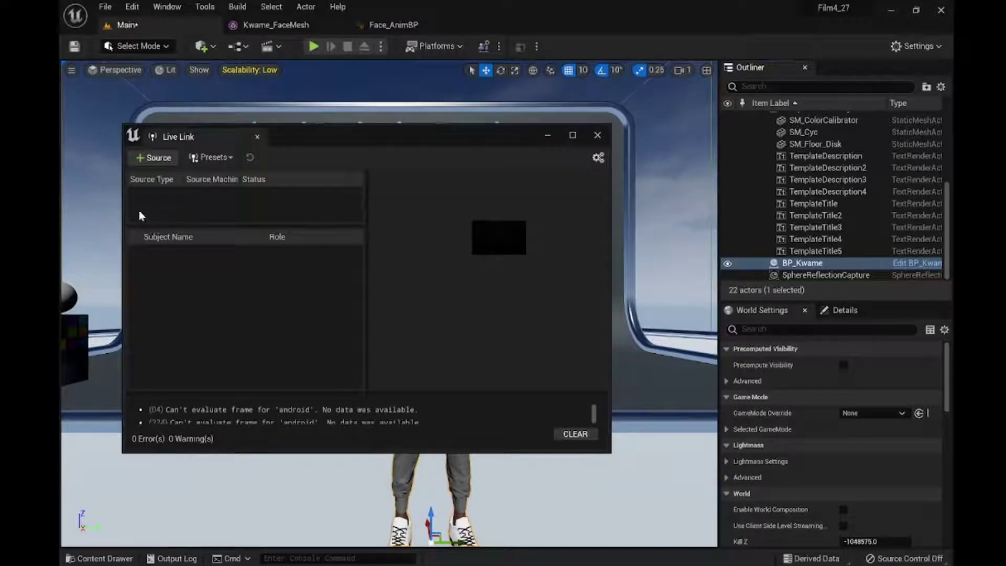
left_click(151, 157)
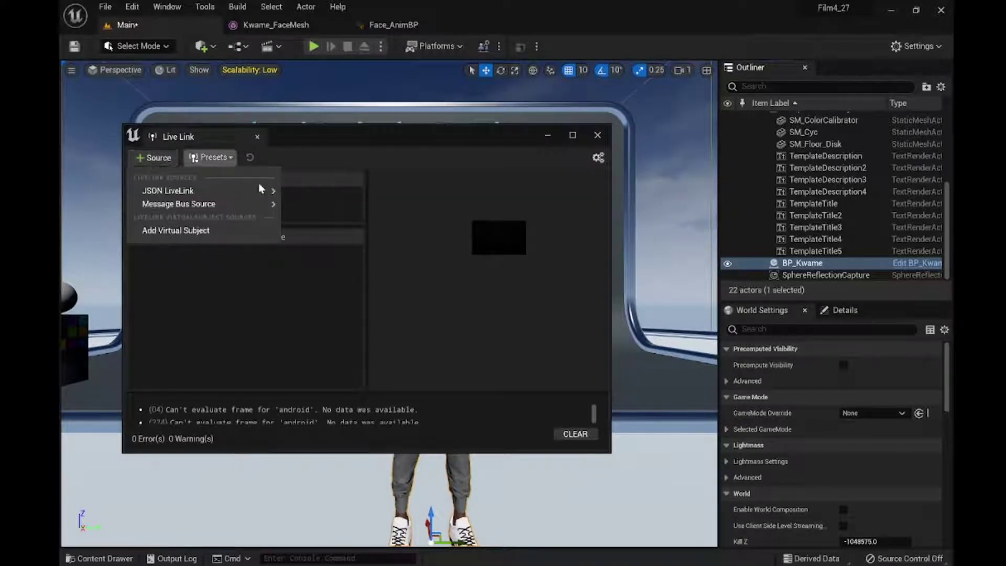
mouse_move(259, 190)
left_click(365, 195)
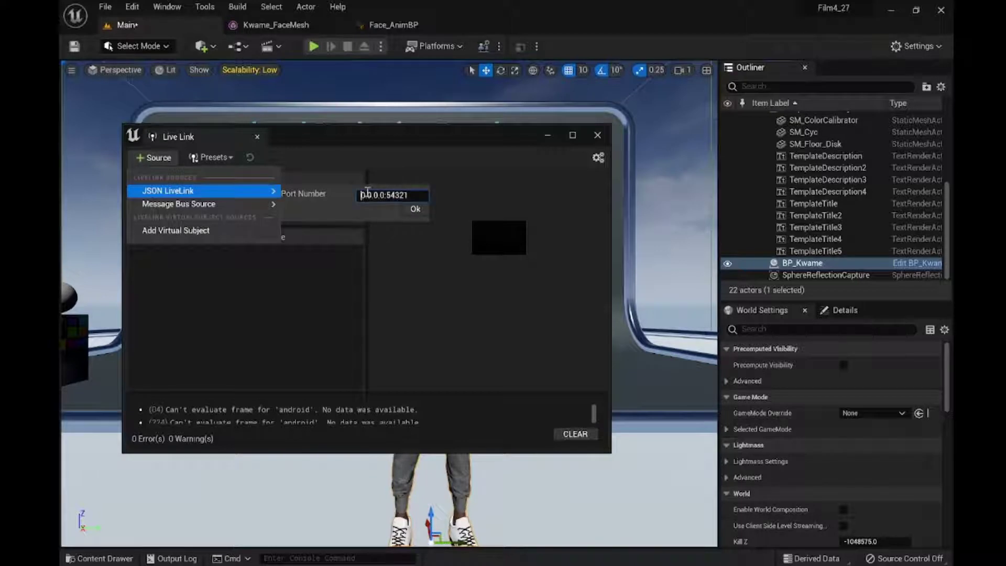
double_click(372, 193)
Run ipconfig in Command Prompt to find the Wi-Fi IPv4 address, then exit the prompt.
key("super")
type("cmd")
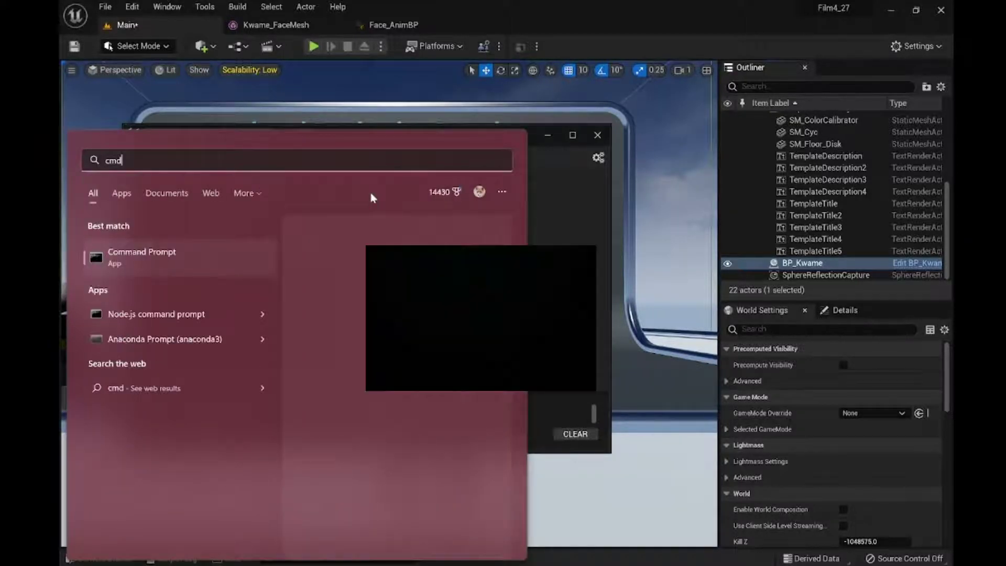
key("Escape")
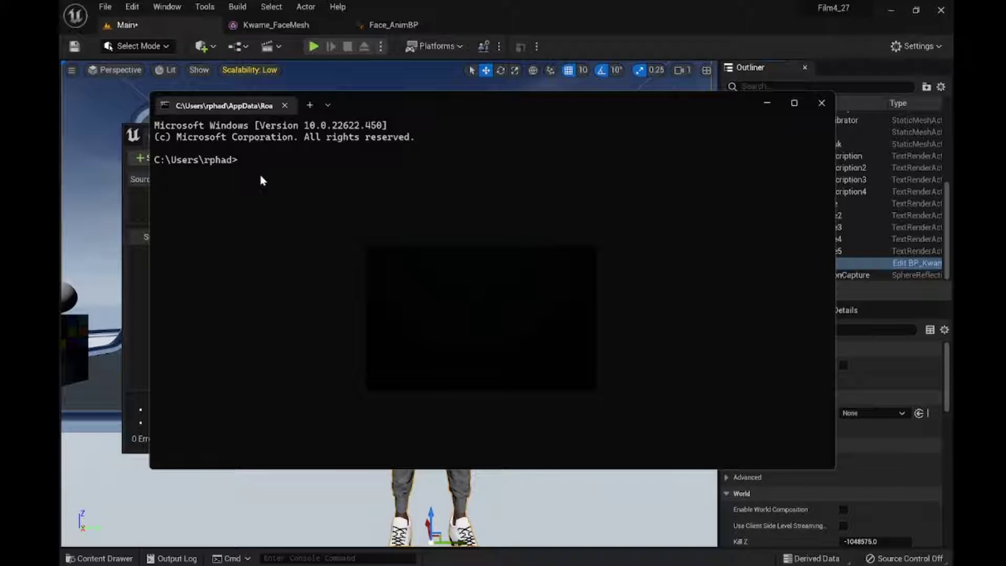
type("pconfig")
key("Return")
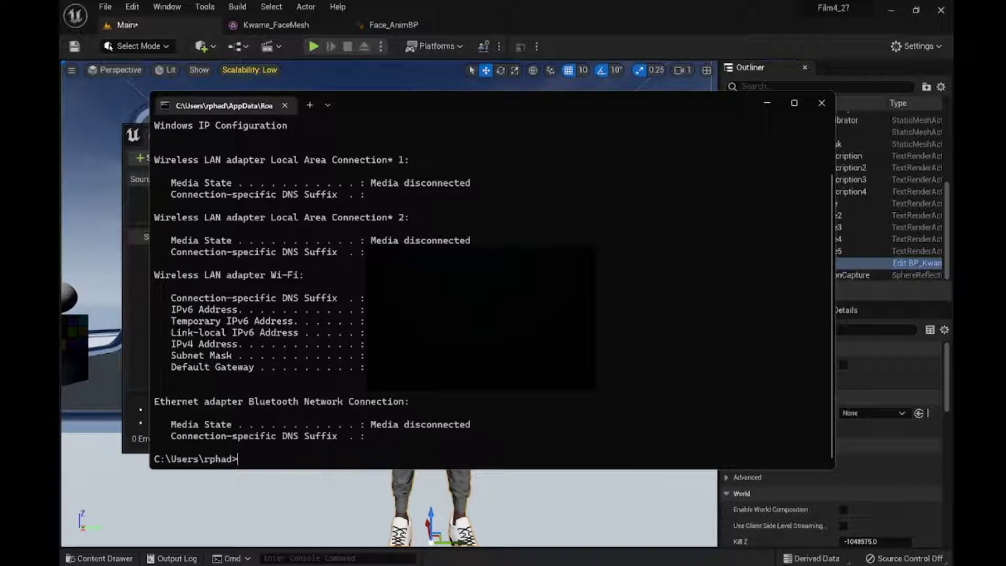
type("exit")
key("Return")
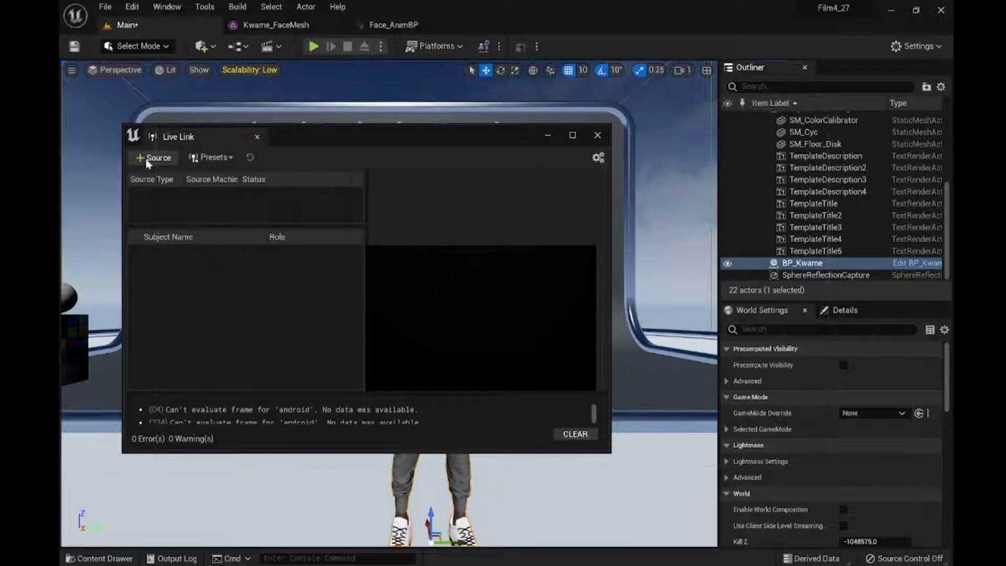
Add a JSON LiveLink source with the PC's IP and port 54321, check the android subject, then close Live Link.
left_click(154, 157)
mouse_move(268, 192)
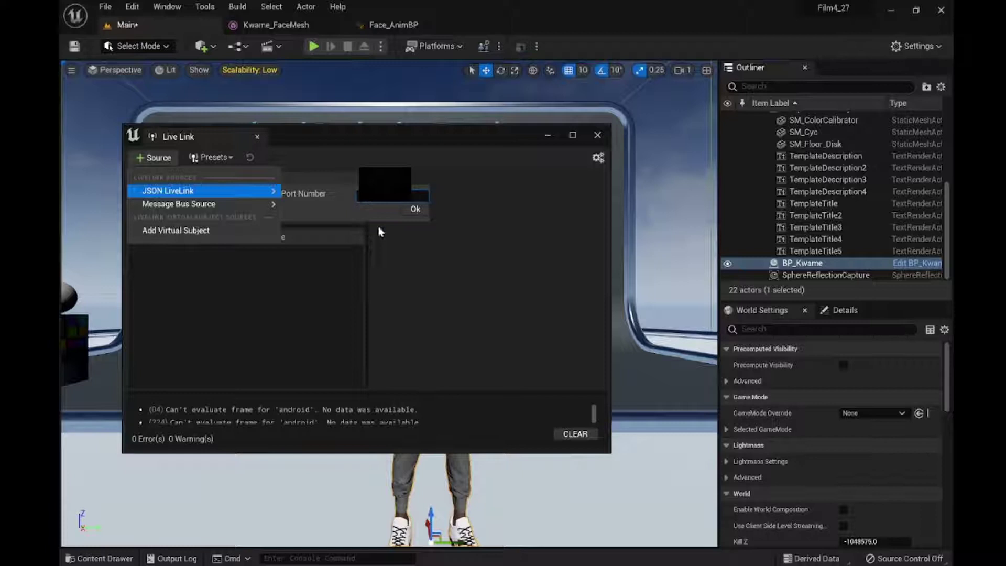
type("543")
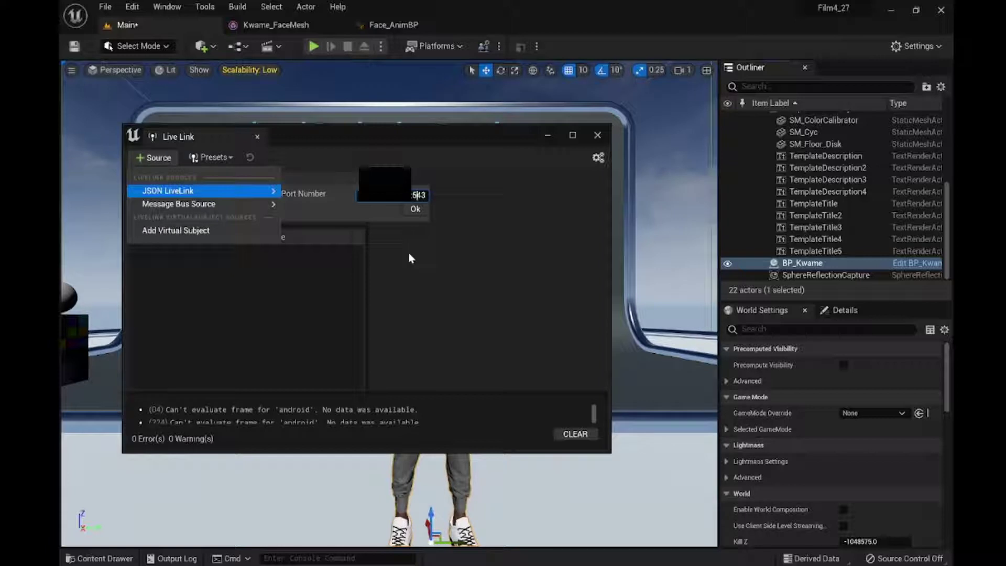
left_click(414, 209)
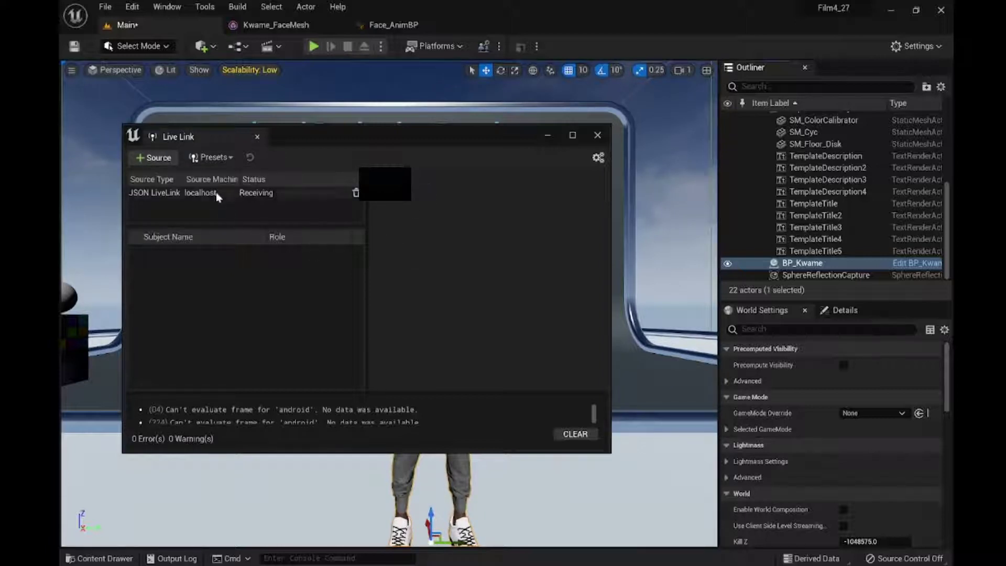
left_click(248, 199)
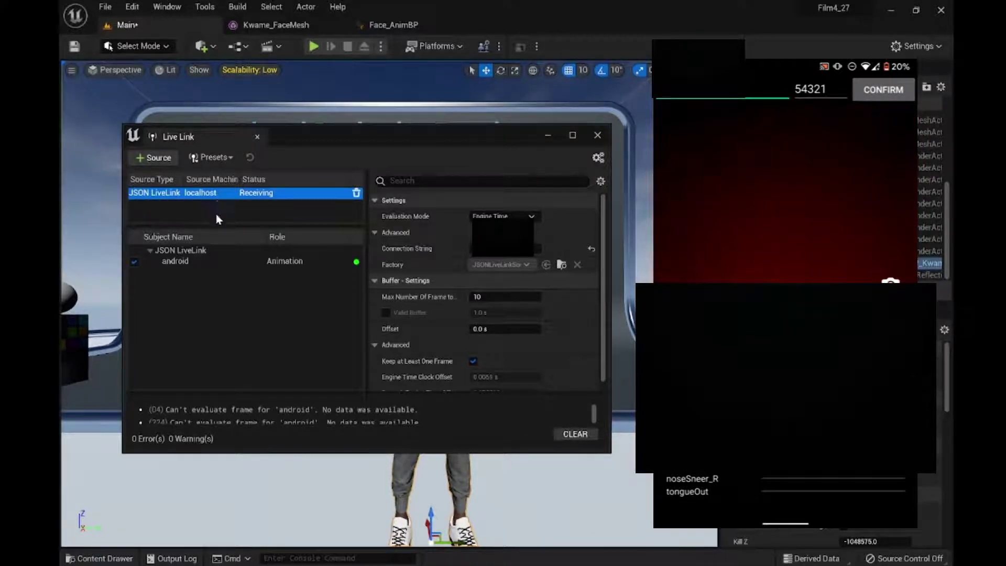
left_click(192, 262)
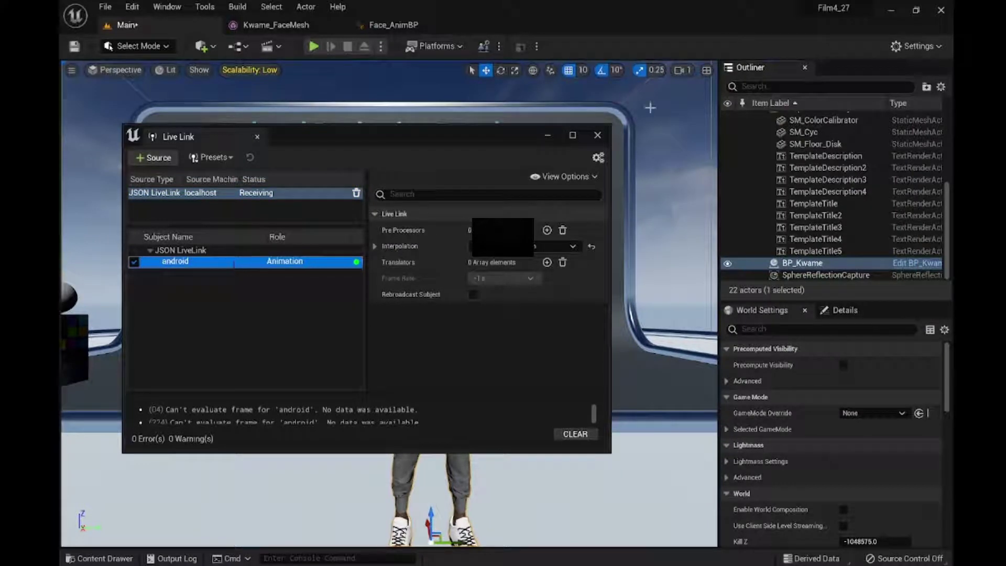
left_click(597, 135)
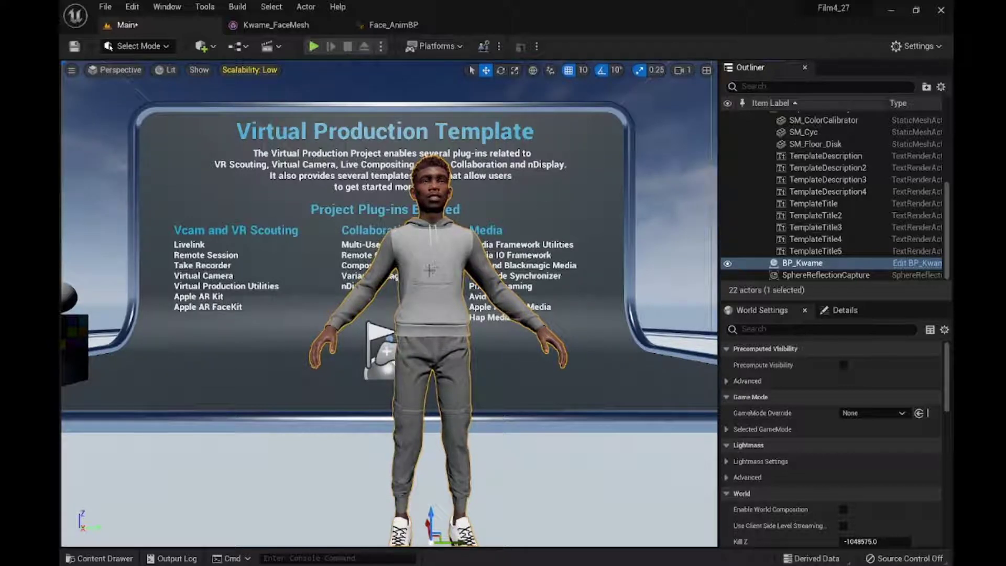
Bring BP_Kwame's Details forward, dock it beside the Outliner, and enlarge the component tree.
left_click(167, 6)
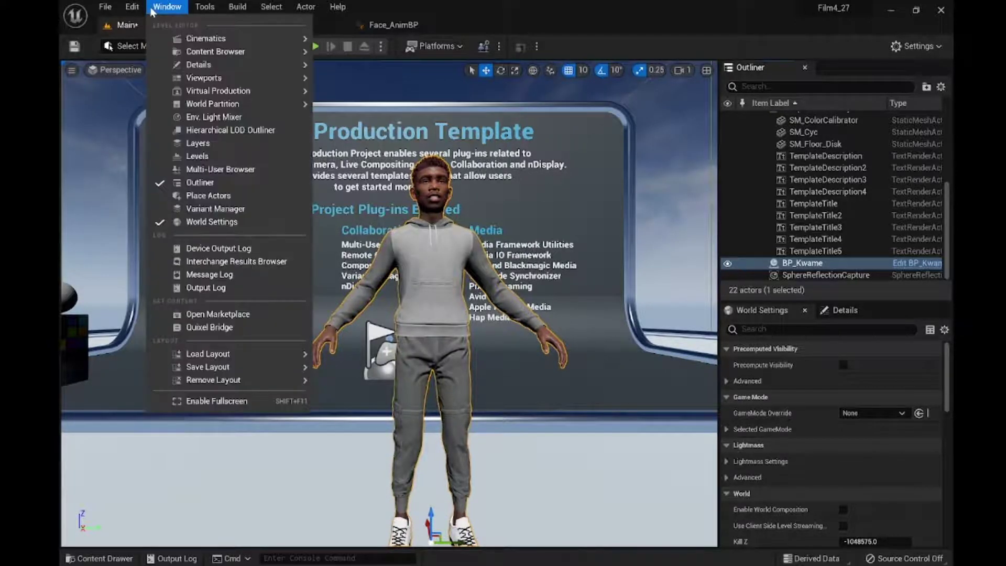
left_click(167, 6)
left_click(205, 6)
left_click(166, 7)
mouse_move(194, 67)
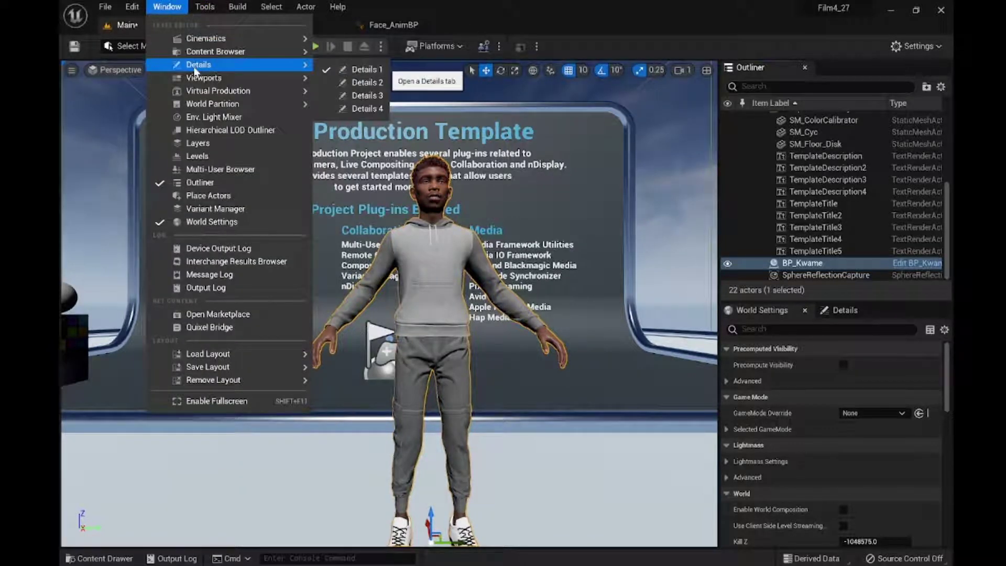
left_click(339, 73)
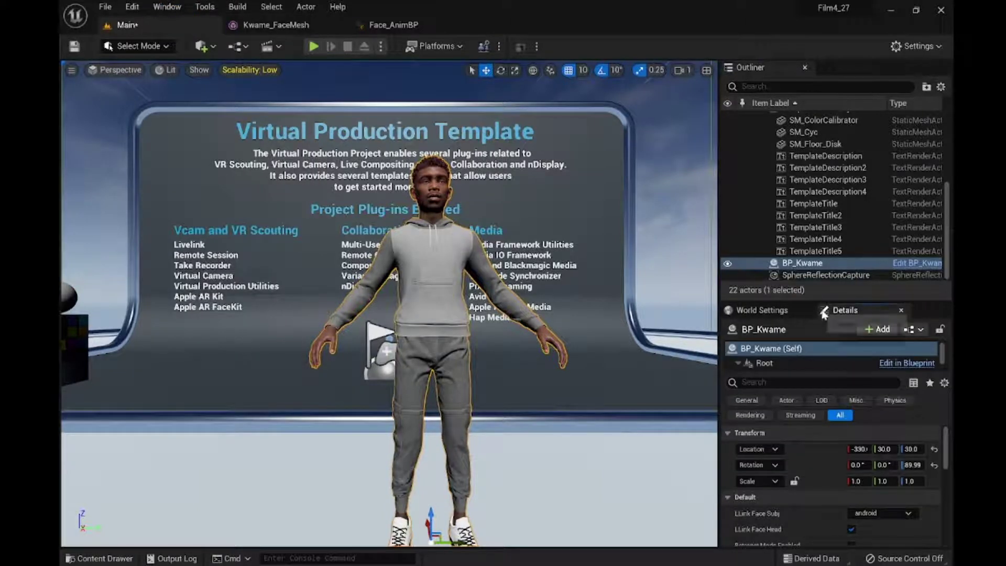
left_click_drag(844, 311, 840, 66)
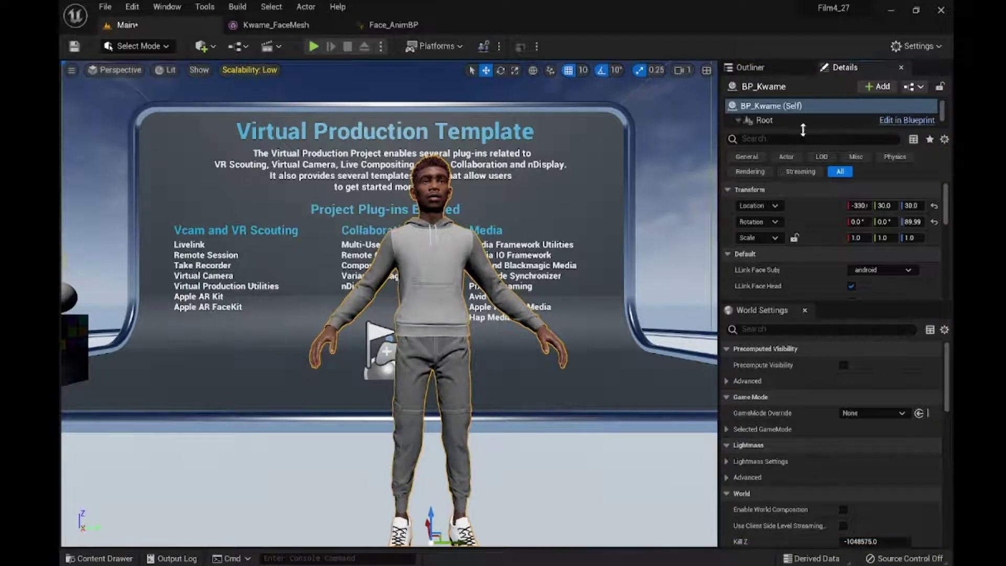
left_click_drag(802, 129, 810, 201)
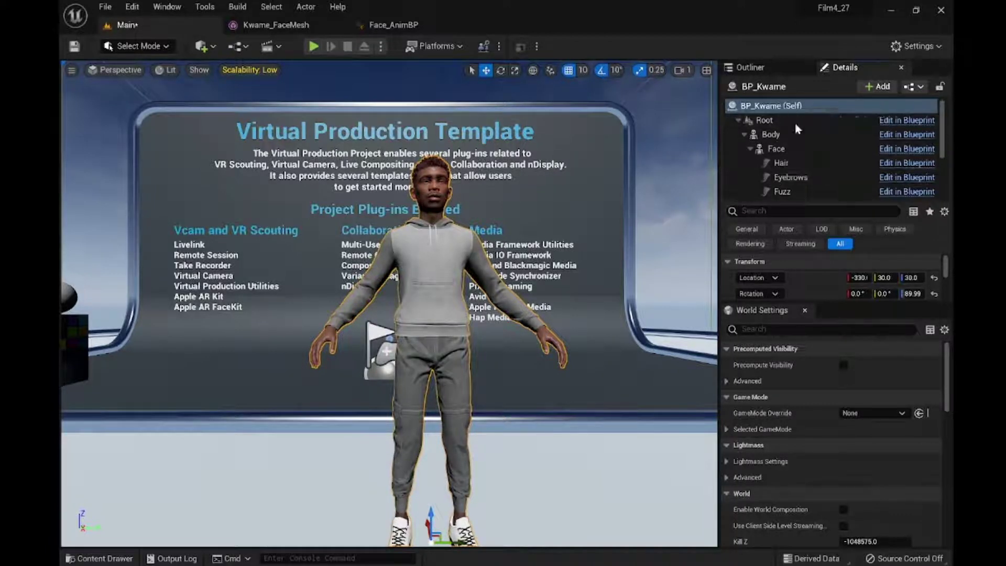
Set BP_Kwame's LLink Face Subj to android and select the Face component.
scroll(803, 283, "down", 1)
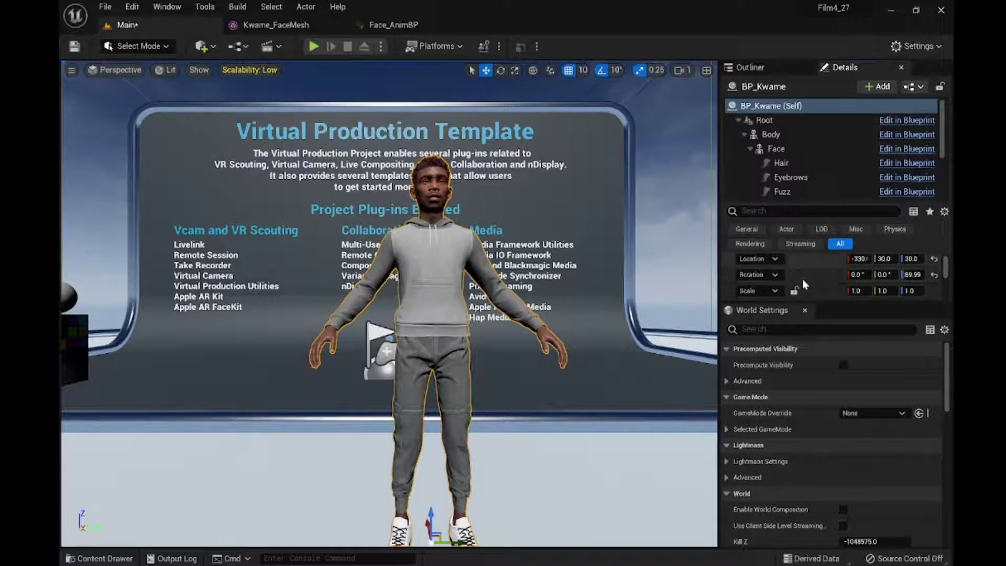
scroll(802, 279, "down", 2)
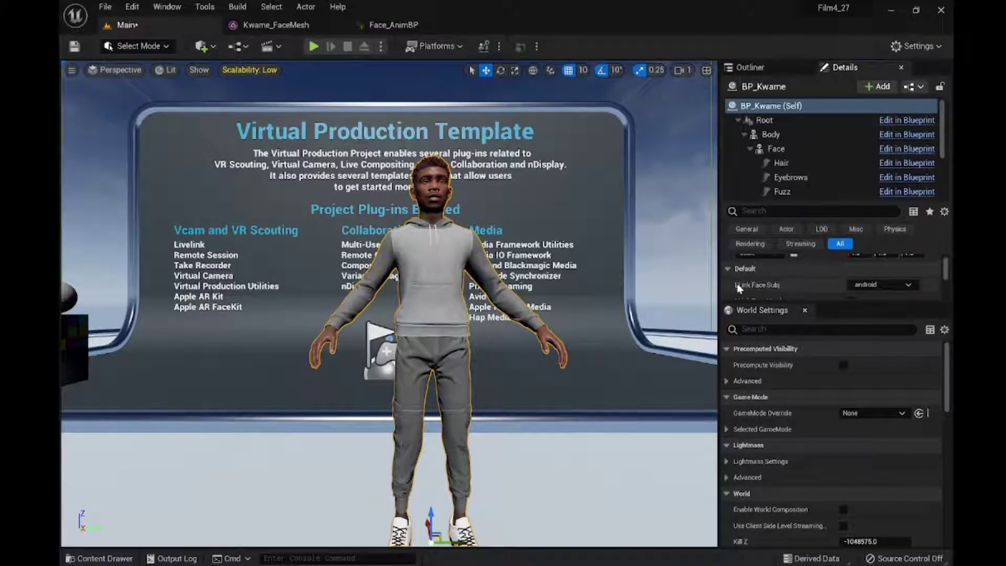
left_click(908, 285)
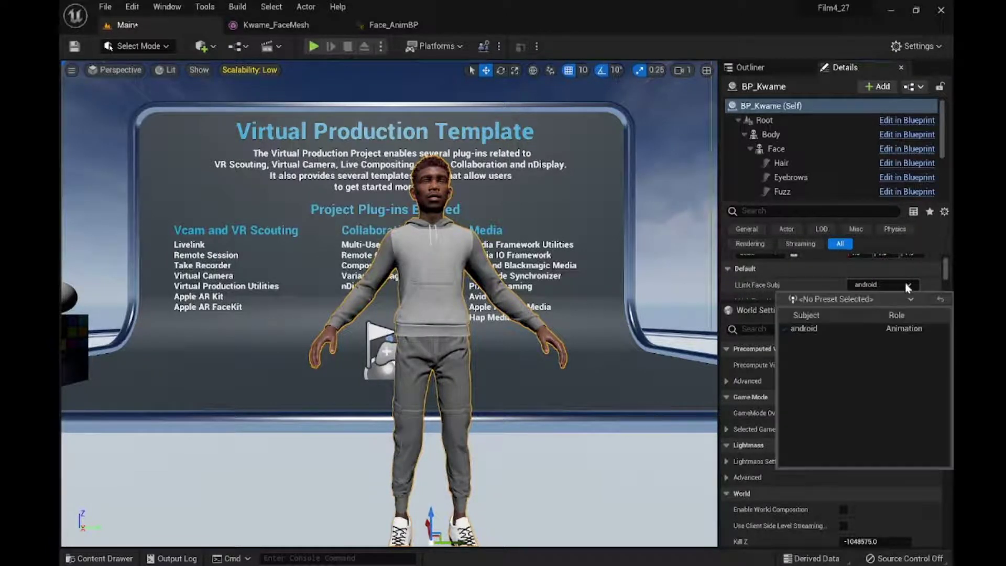
left_click(805, 328)
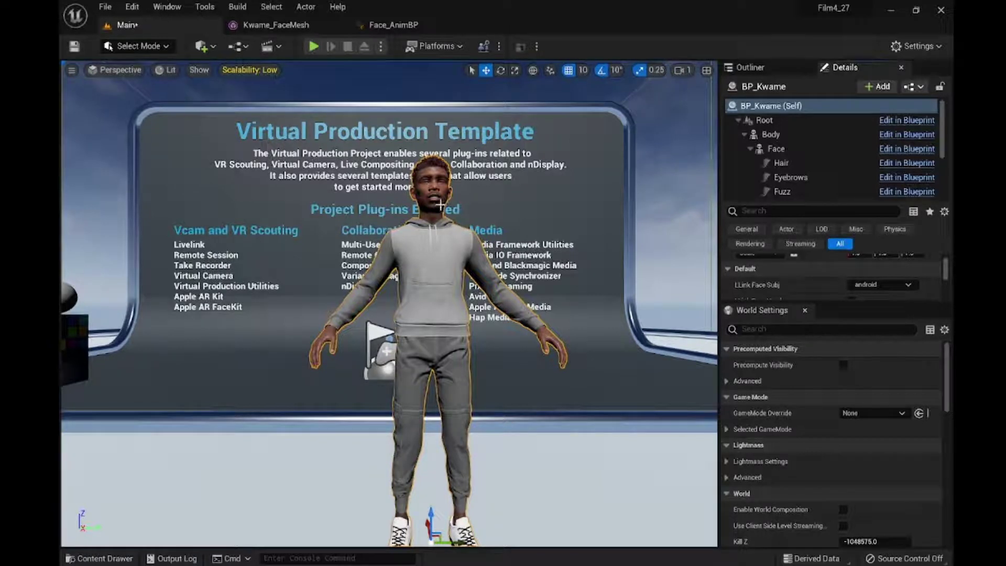
left_click(759, 149)
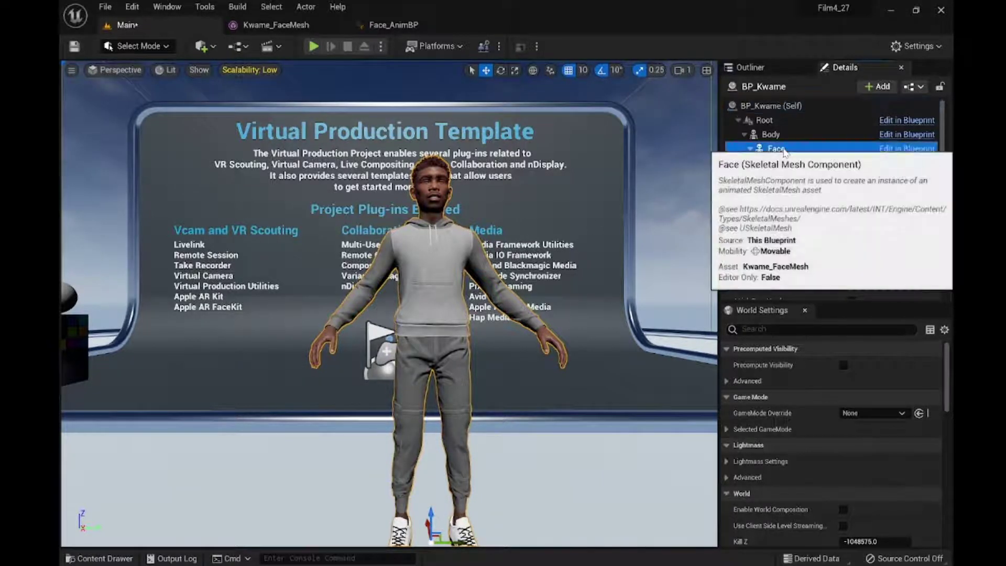
Close World Settings and open Face_AnimBP's event graph from the Face's skeletal mesh.
left_click(805, 310)
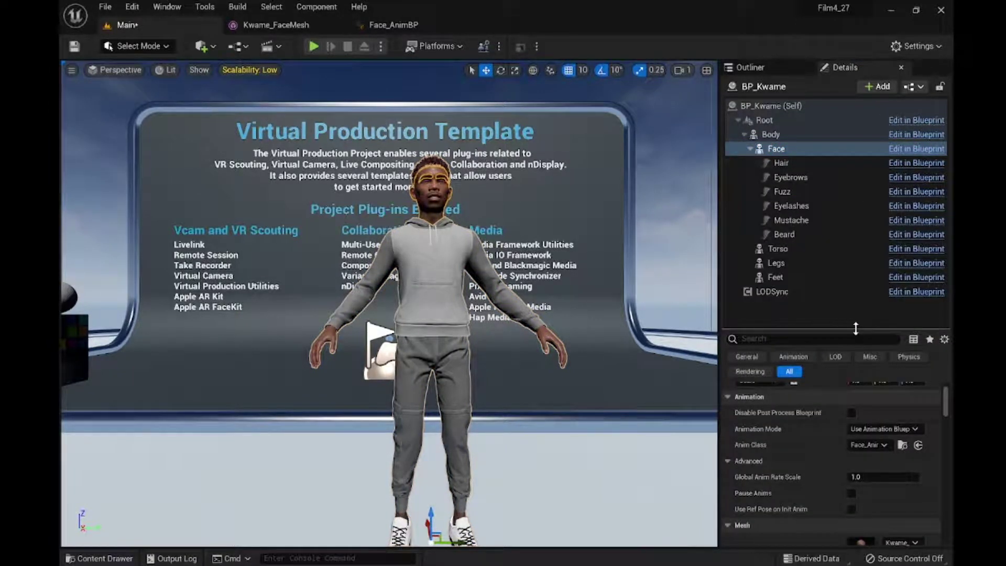
left_click_drag(855, 328, 846, 220)
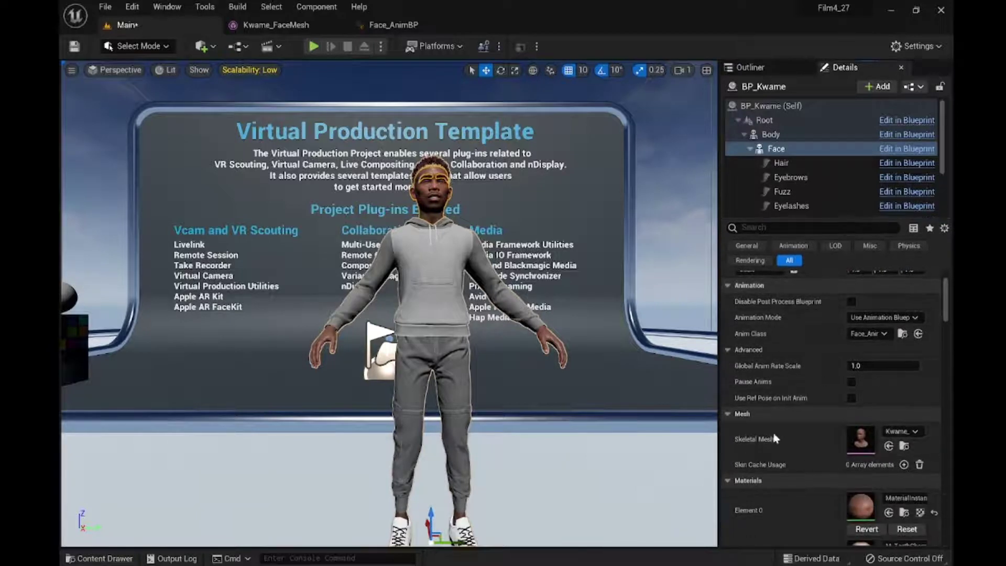
double_click(865, 439)
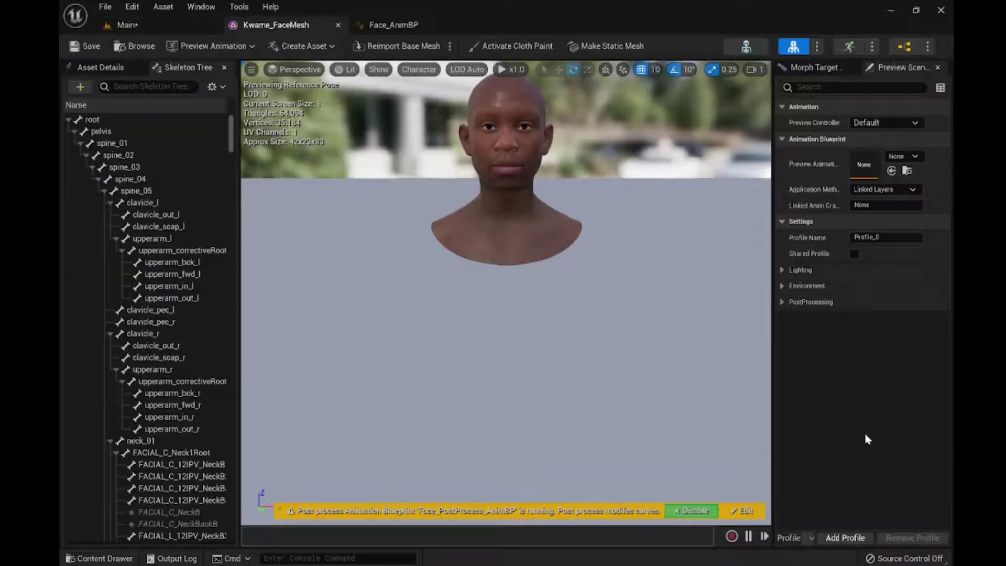
left_click(902, 48)
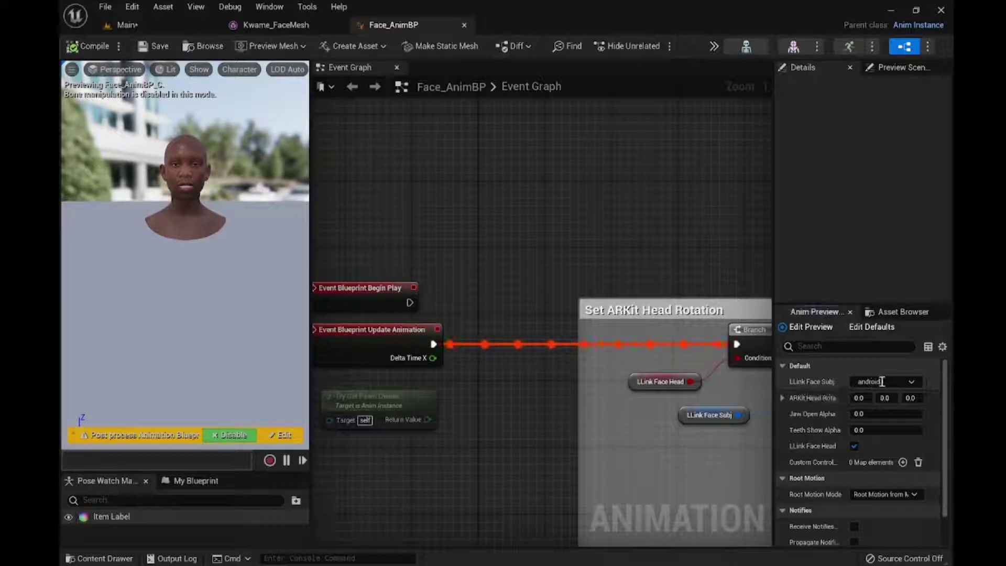
Confirm Face_AnimBP's LLink Face Subj reads android, then go back to the Main level.
left_click(911, 384)
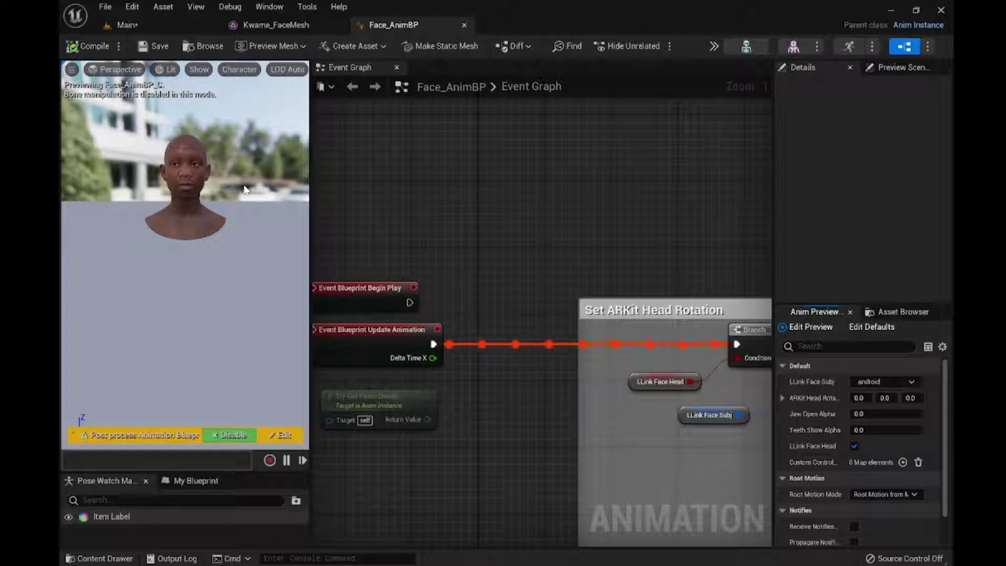
left_click(162, 30)
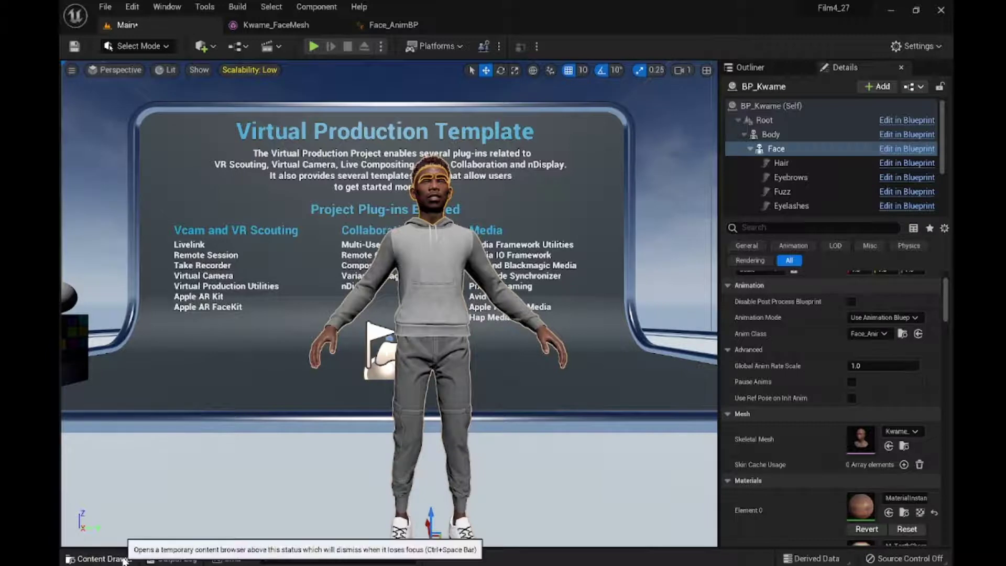
In the Content Drawer, navigate from Content into MetaHumans/Kwame to find BP_Kwame.
left_click(99, 558)
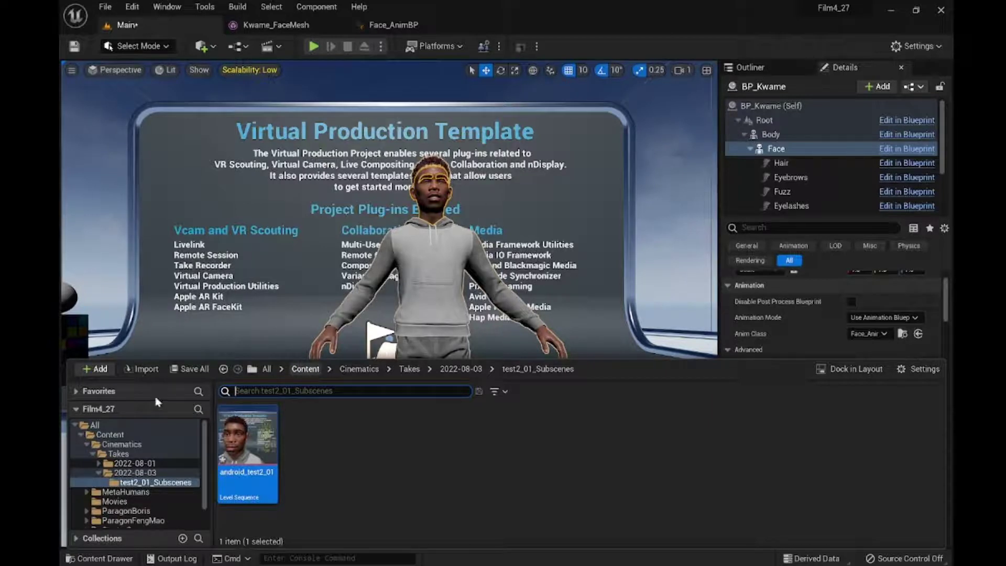
left_click(305, 368)
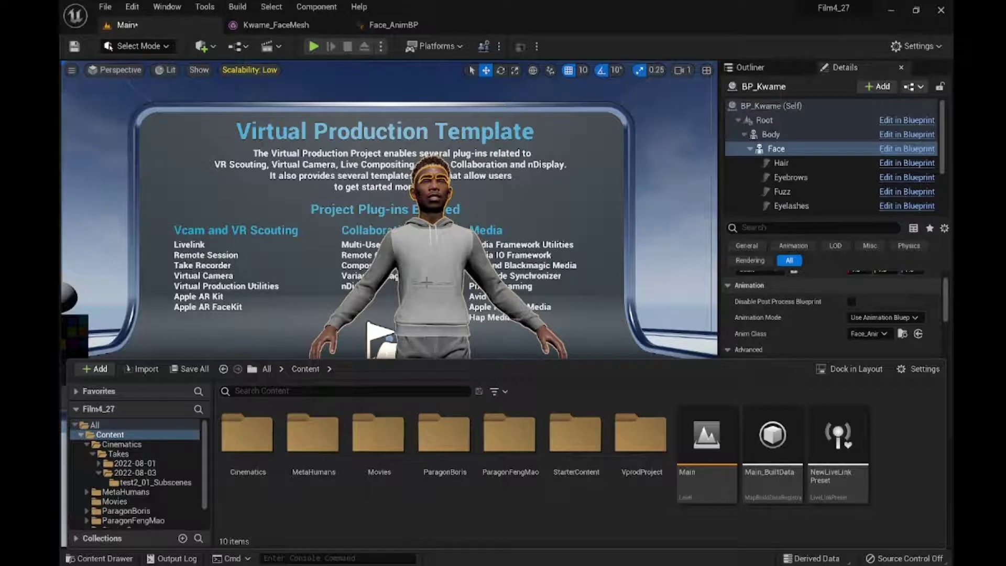
double_click(320, 439)
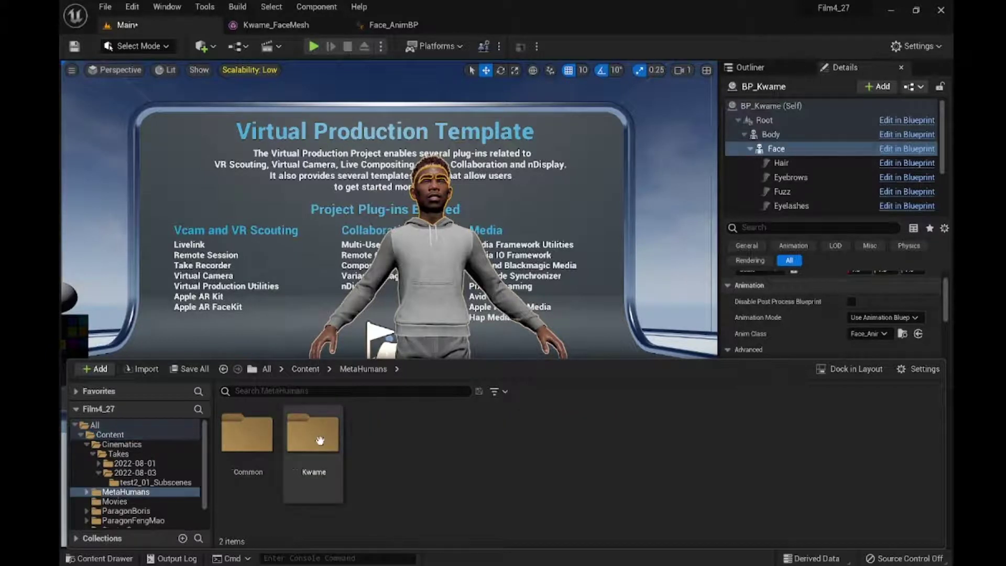
double_click(319, 439)
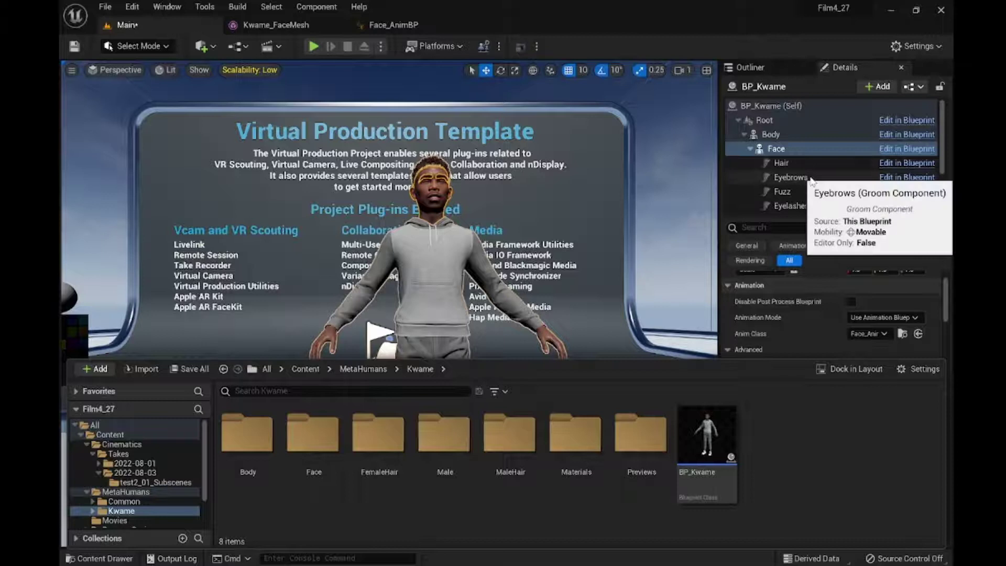
Select BP_Kwame (Self) in the Details tree and uncheck LLink Face Head.
left_click(424, 304)
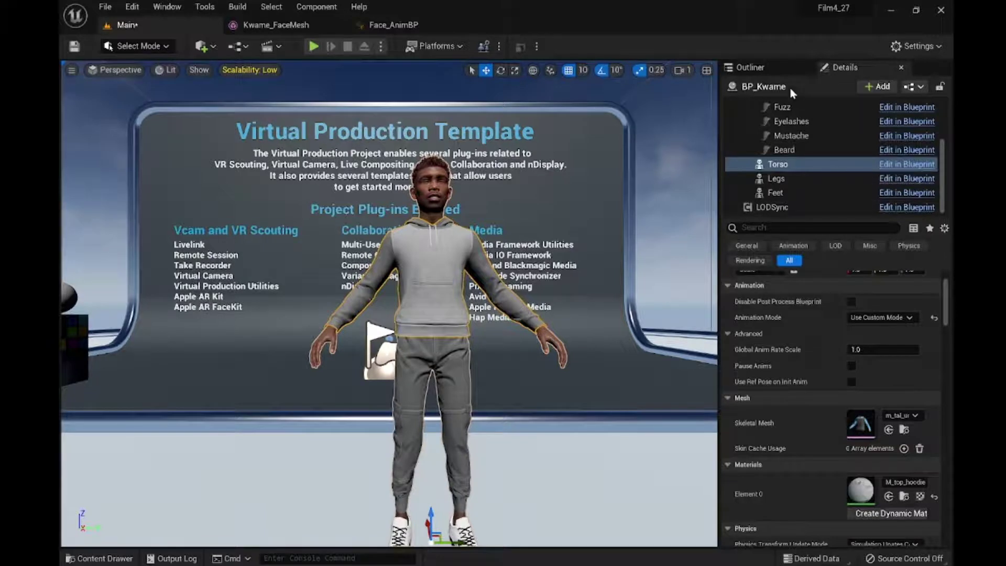
scroll(780, 108, "up", 3)
left_click(773, 107)
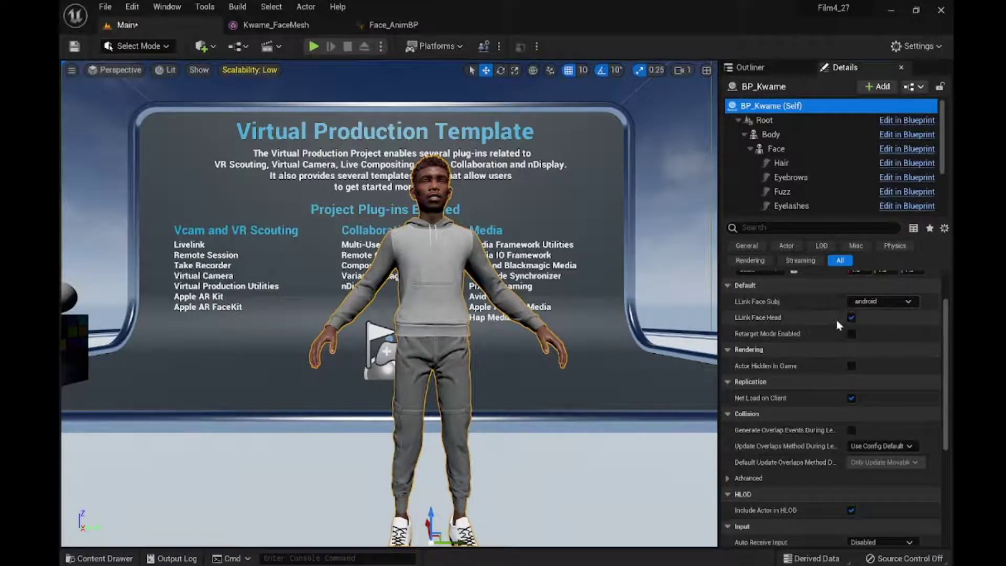
left_click(851, 318)
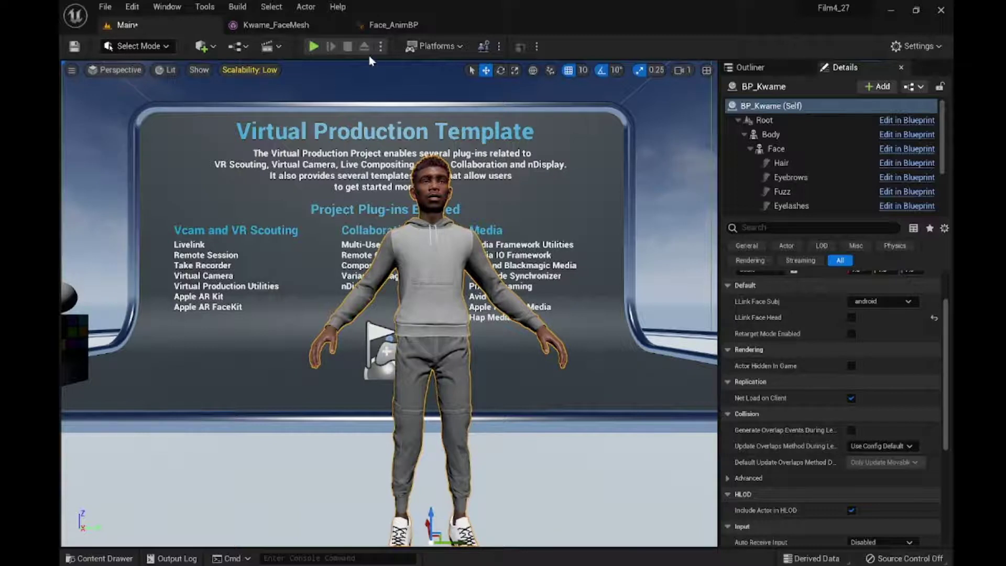
left_click(312, 46)
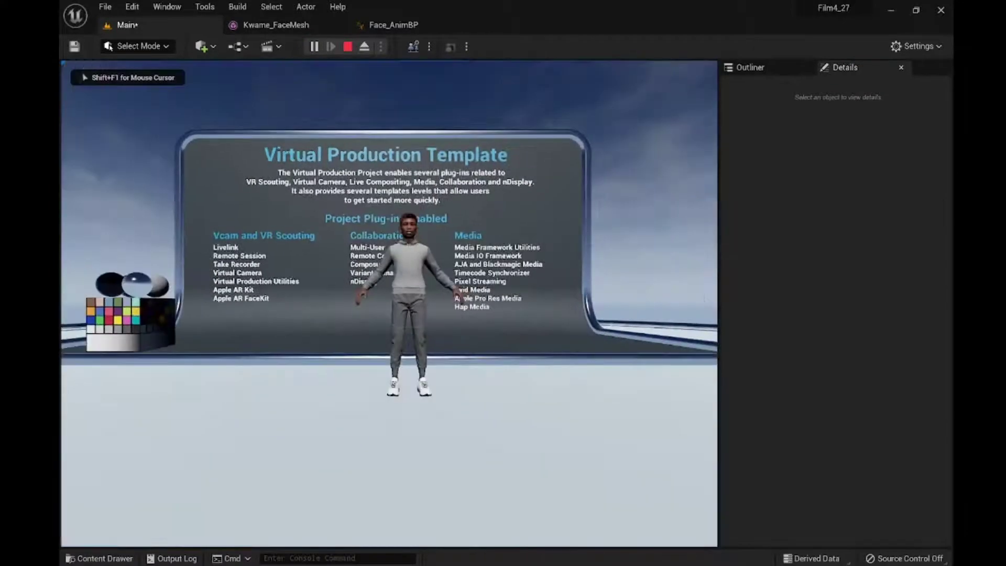
key("w")
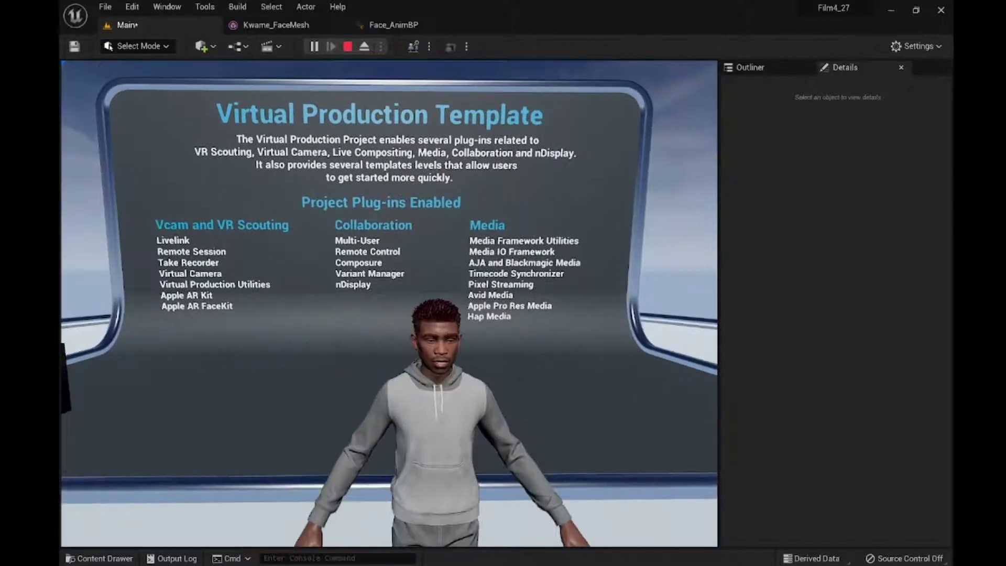
key("Escape")
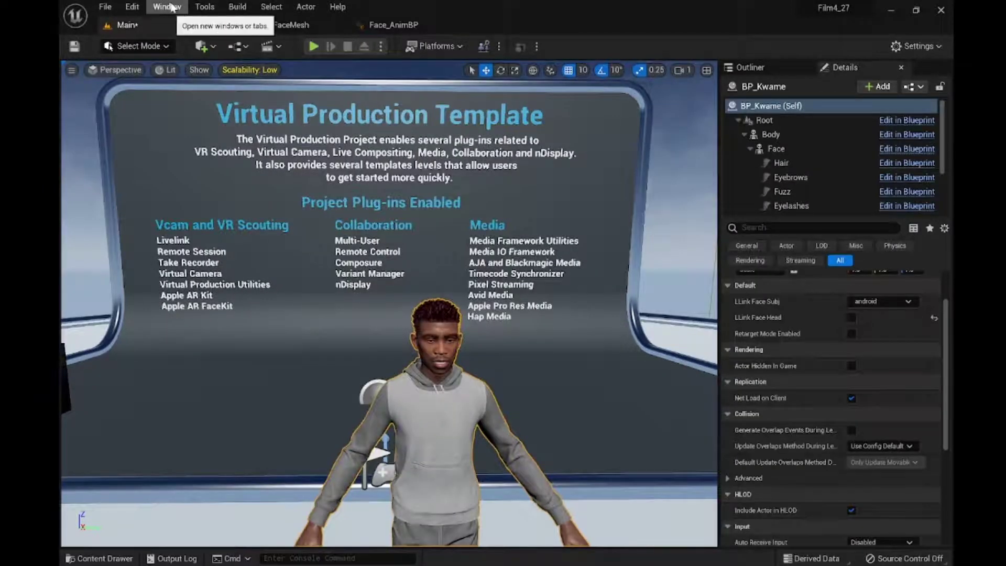
Open Take Recorder from Window > Cinematics and remove the existing android source.
left_click(171, 7)
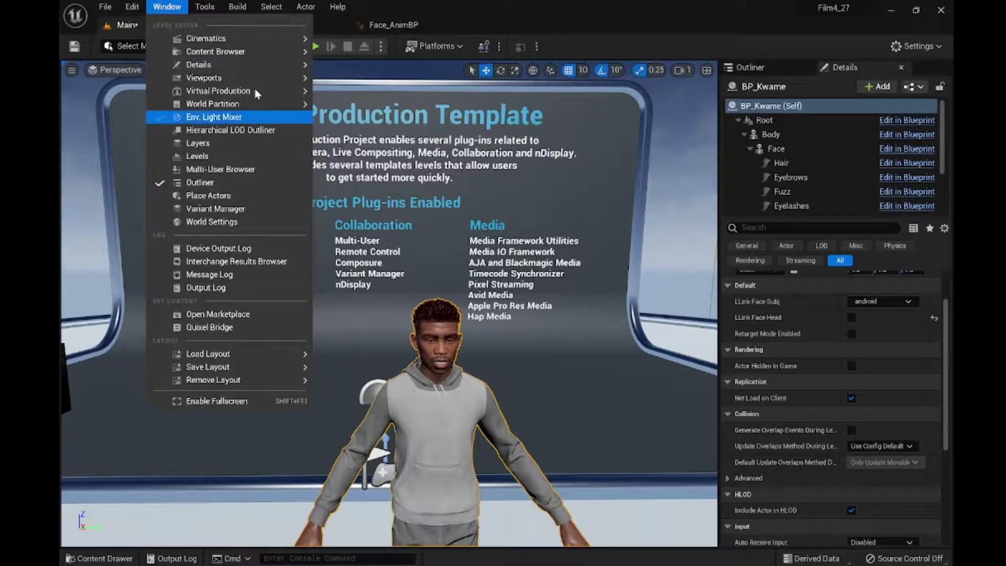
mouse_move(267, 34)
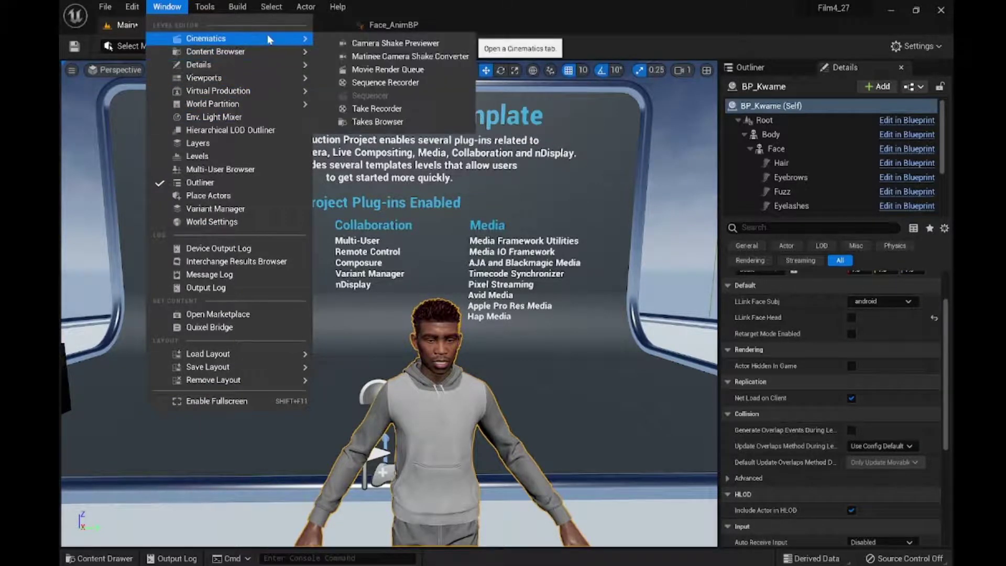
left_click(377, 109)
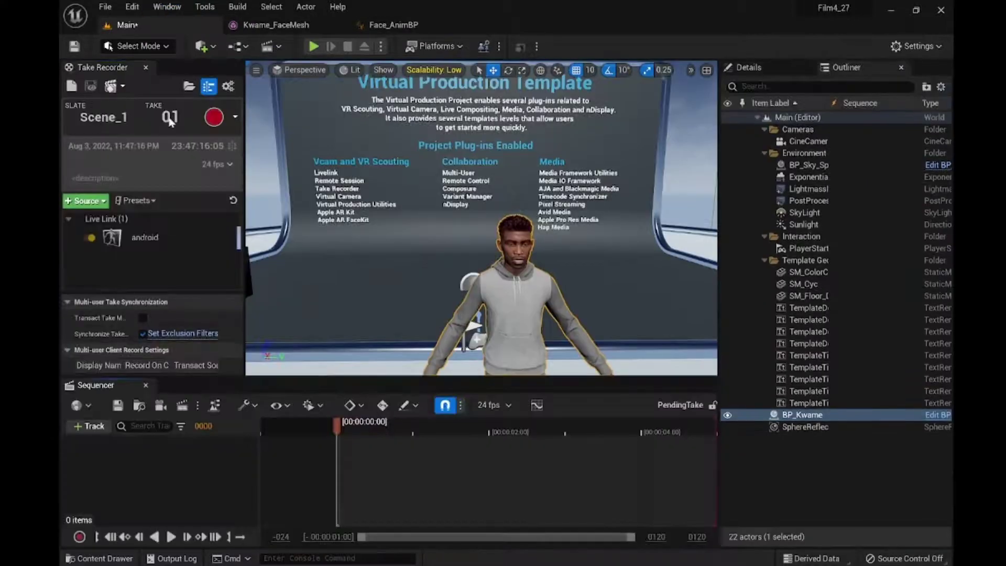
left_click(177, 236)
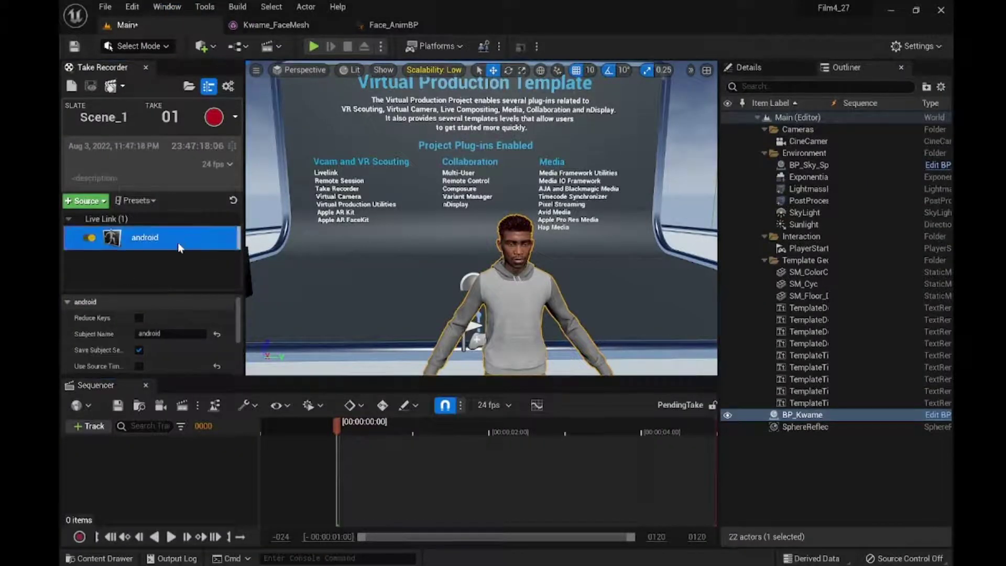
key("Delete")
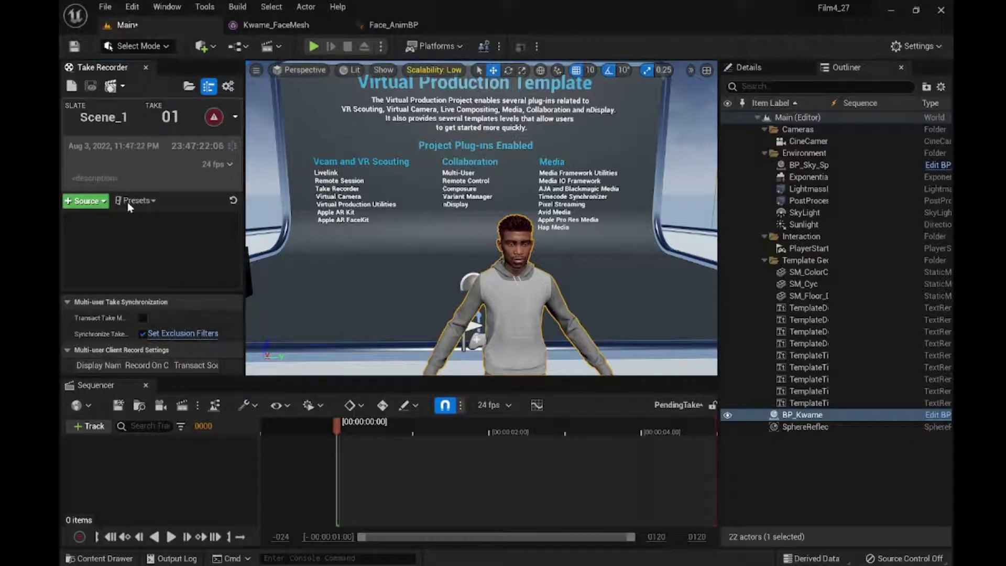
Rename the slate to 'UE_LiveLink Android'.
left_click(120, 117)
key("BackSpace")
key("BackSpace")
type("UELive")
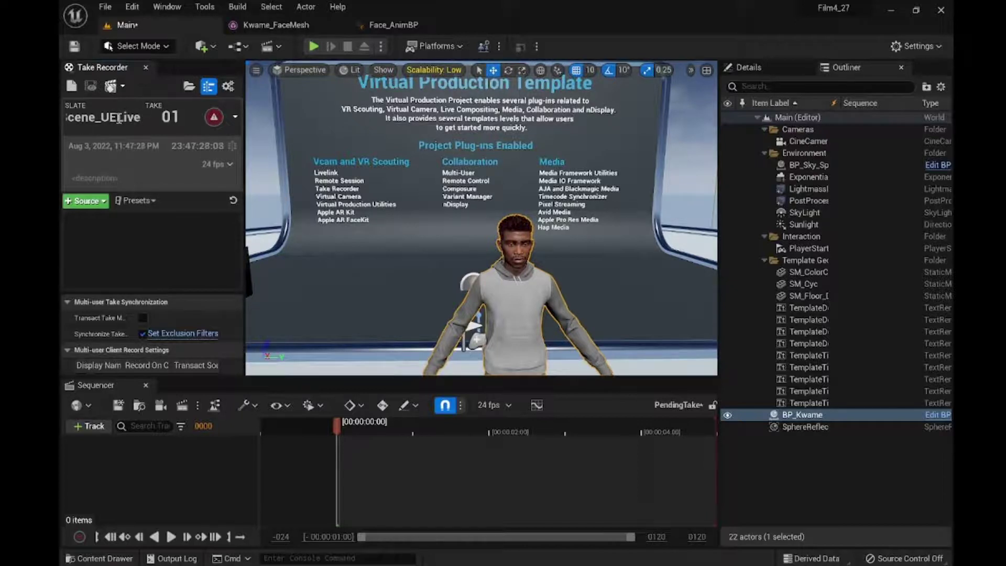
type("1")
key("Return")
type("UE")
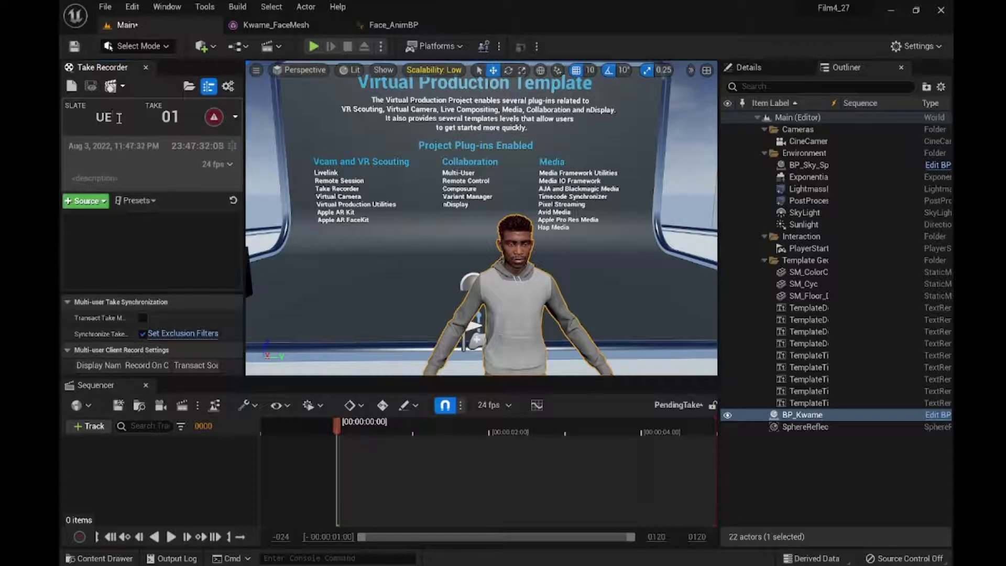
type("_LiveL")
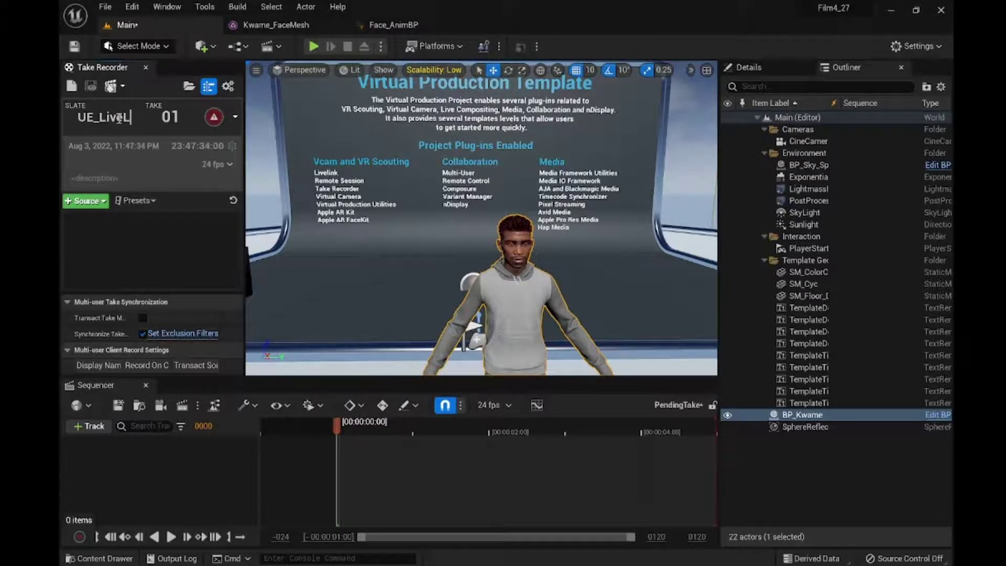
type("ink Android")
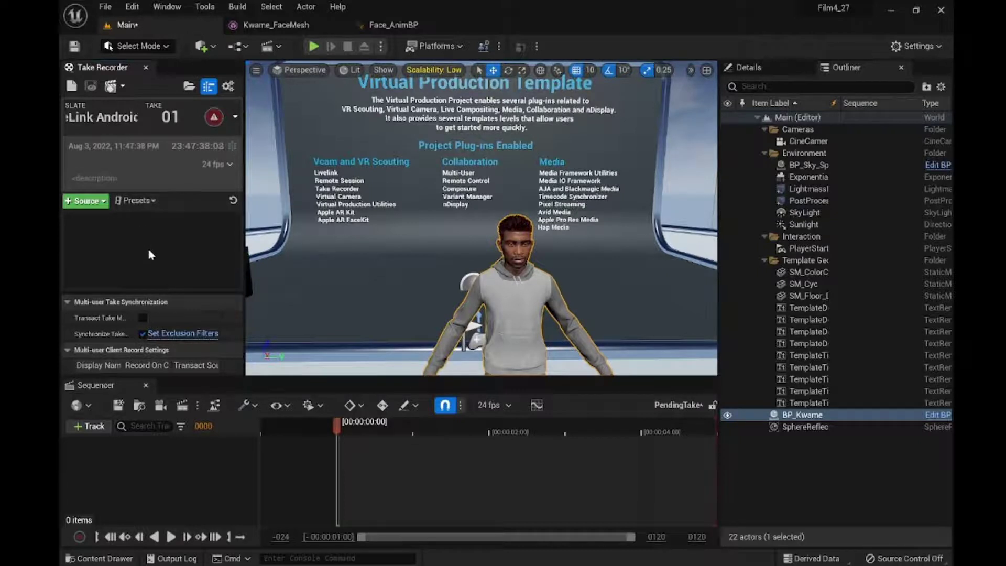
Add the android Live Link source and turn off Use Source Timecode.
left_click(87, 201)
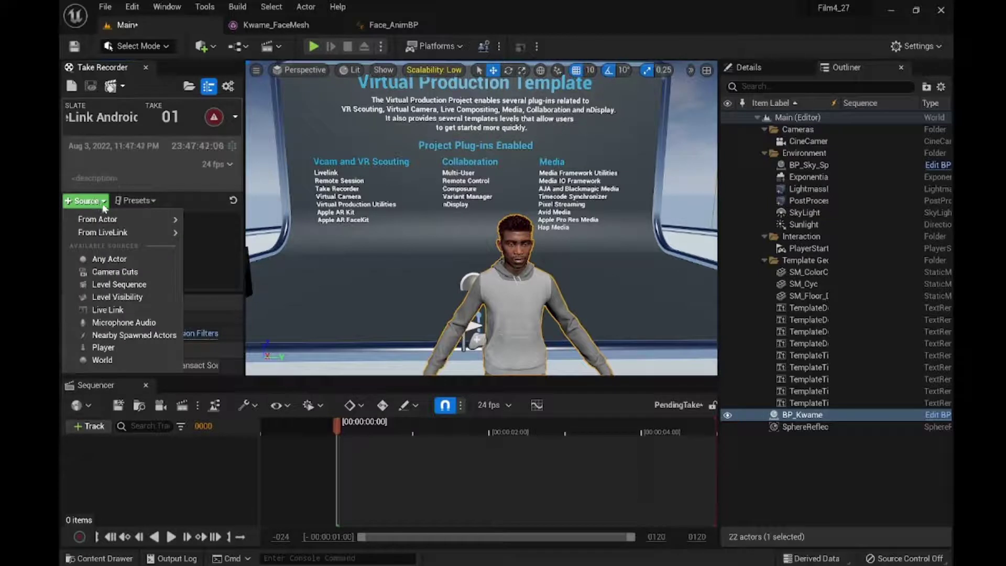
mouse_move(108, 235)
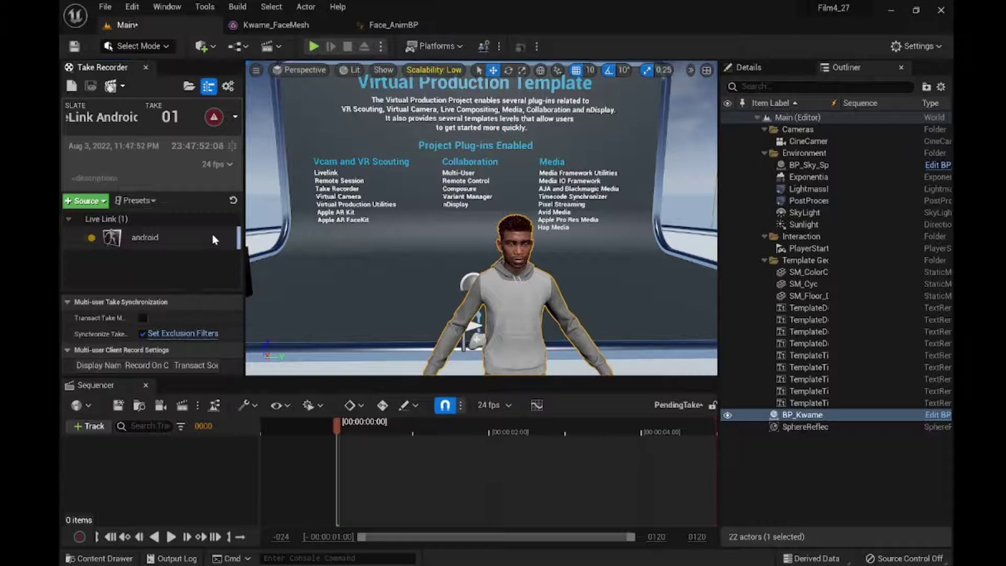
left_click(116, 244)
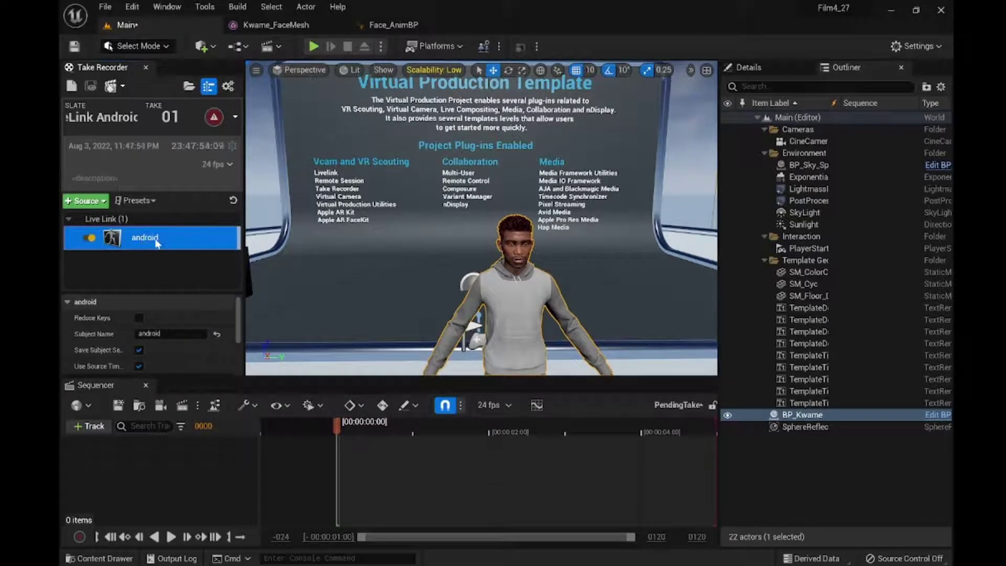
left_click(139, 366)
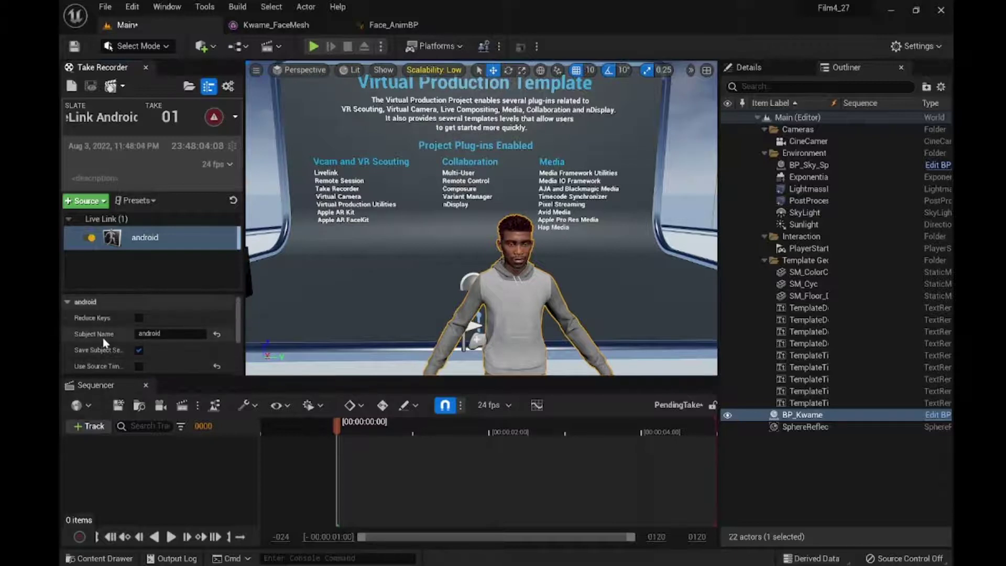
Delete the space from the slate name and confirm the corrected name.
scroll(148, 359, "down", 5)
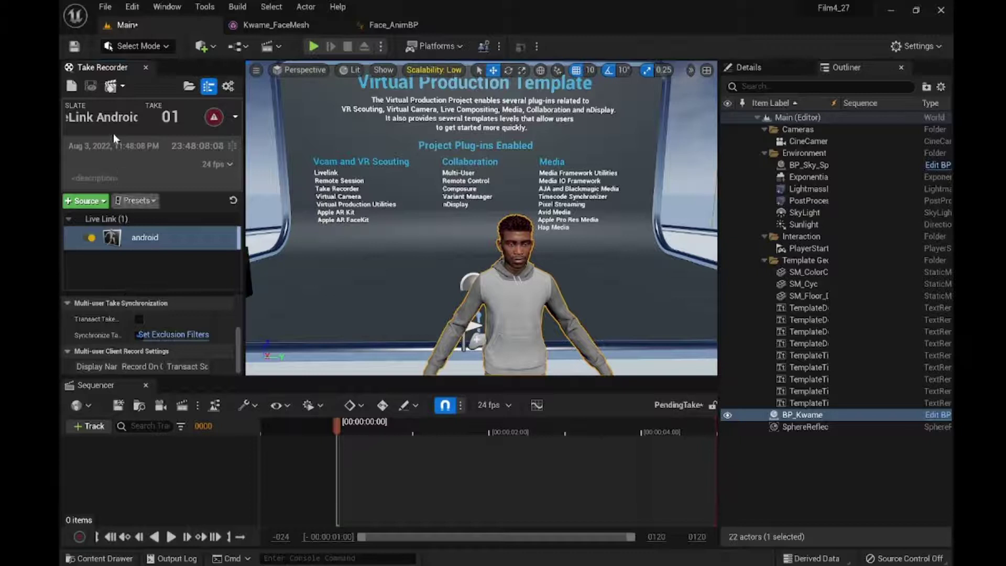
mouse_move(218, 120)
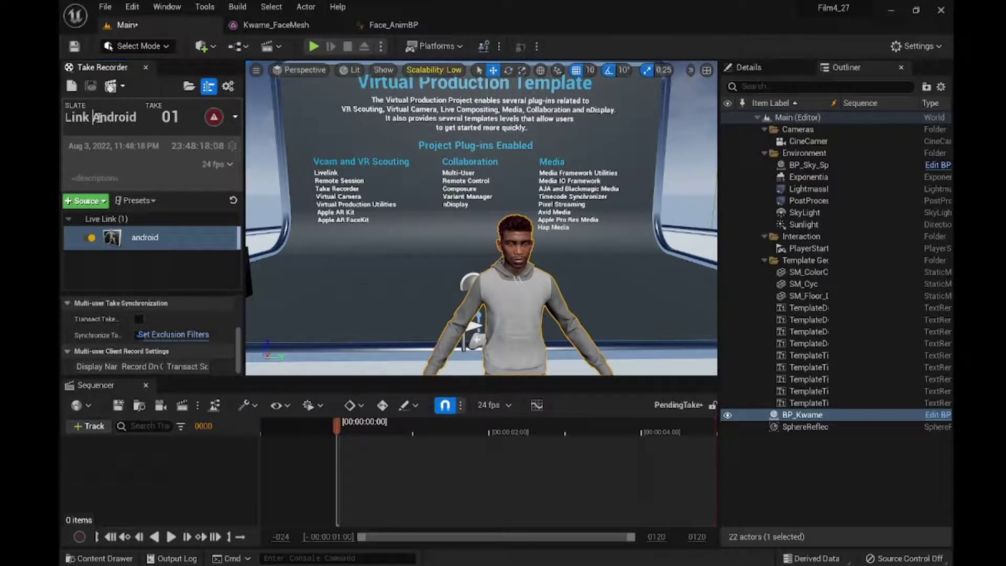
key("BackSpace")
key("Return")
left_click(132, 272)
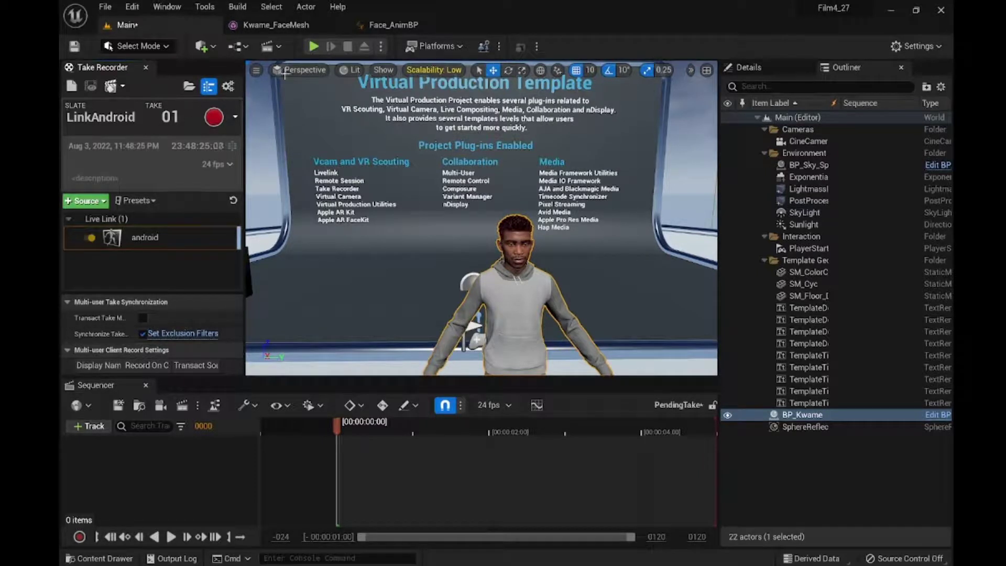
Play the level, walk the character's face up to the camera with WASD, and start recording.
left_click(314, 47)
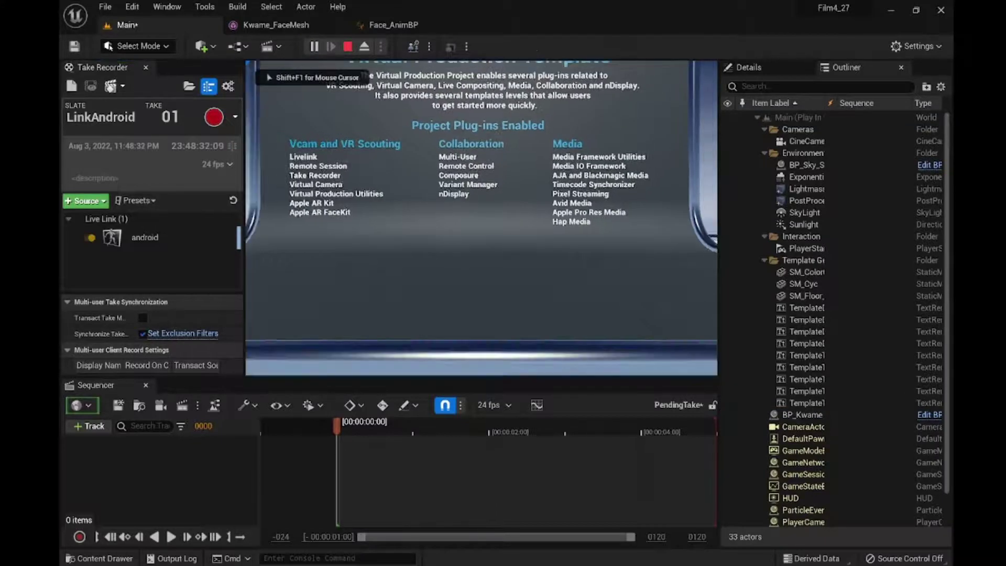
key("w")
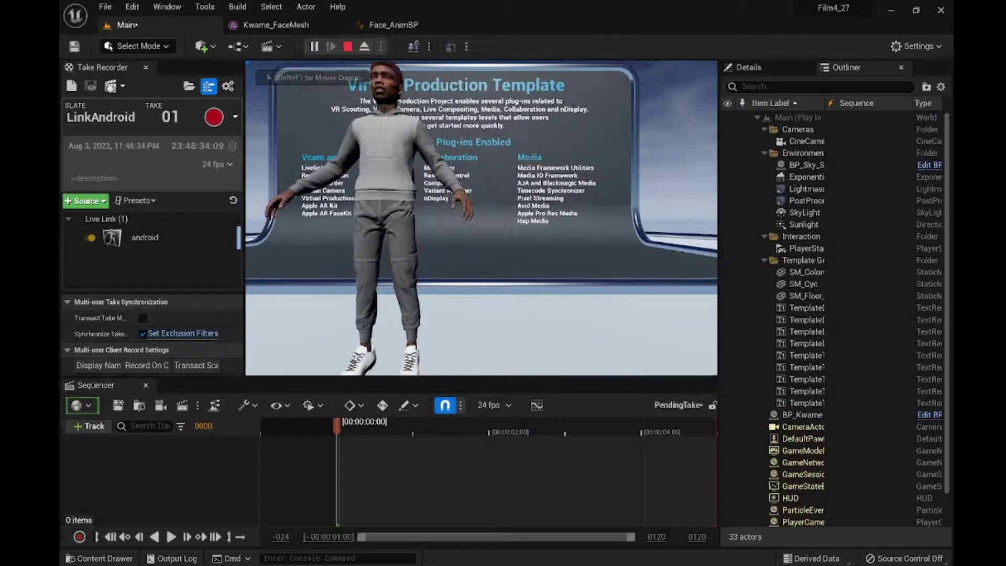
key("s")
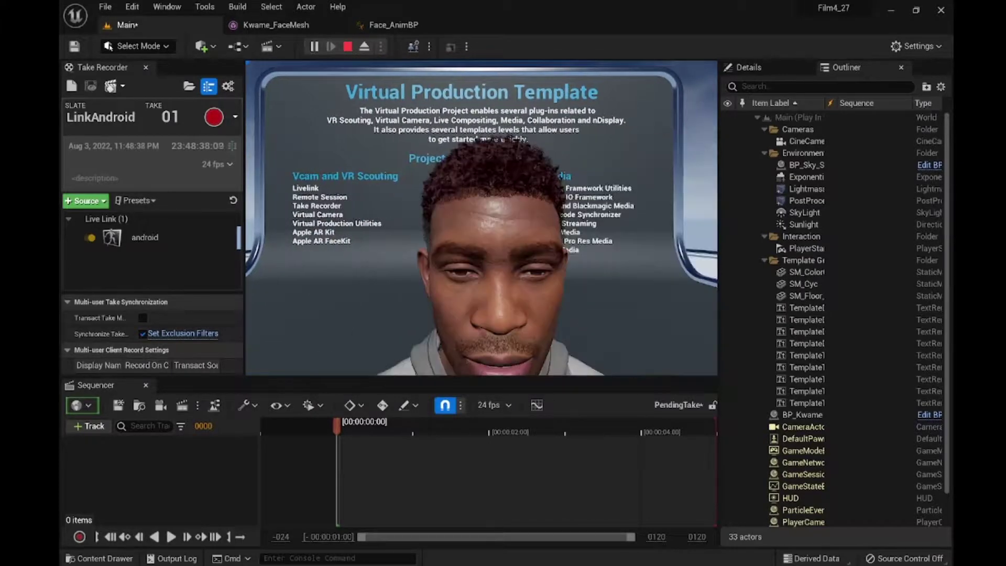
key("a")
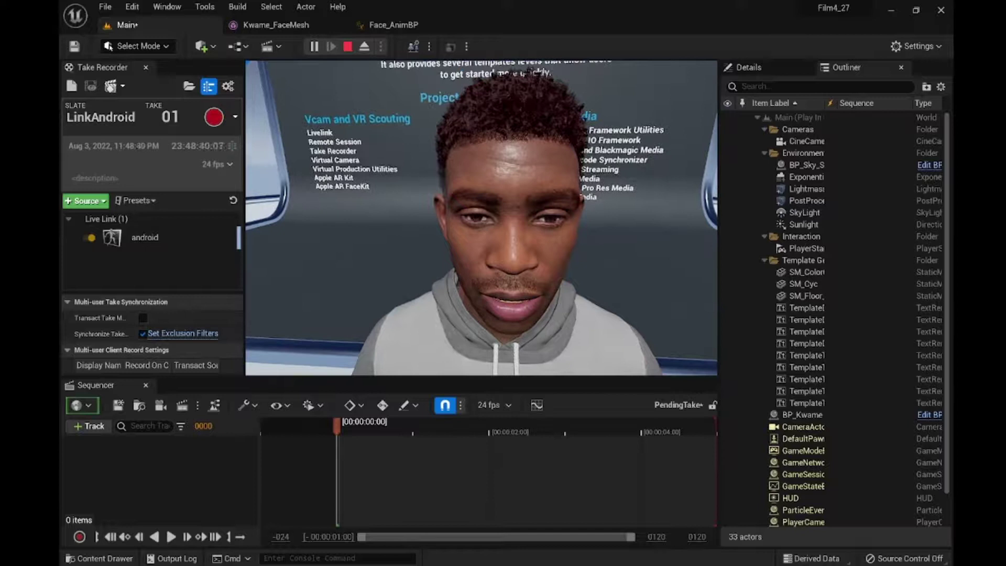
key("s")
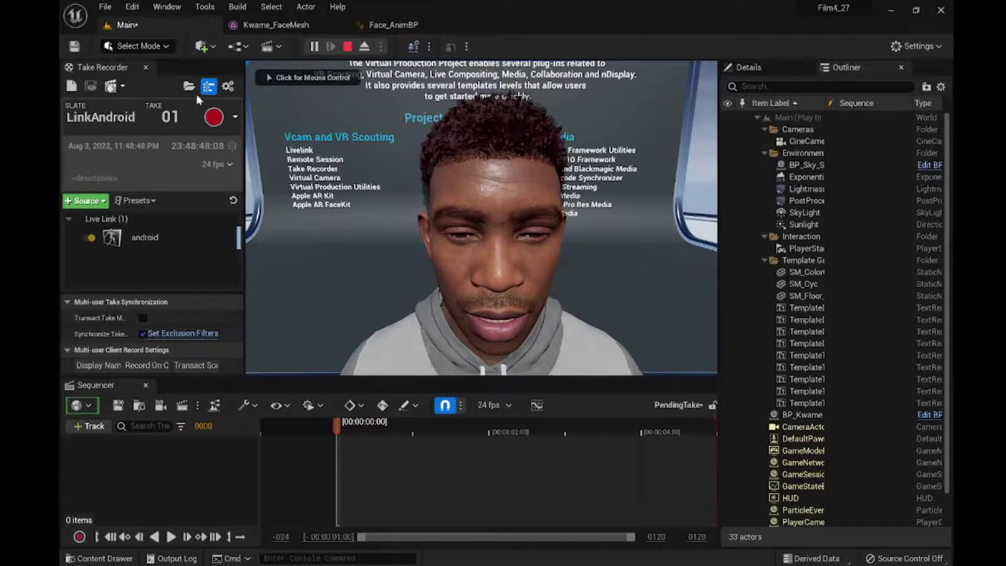
left_click(215, 118)
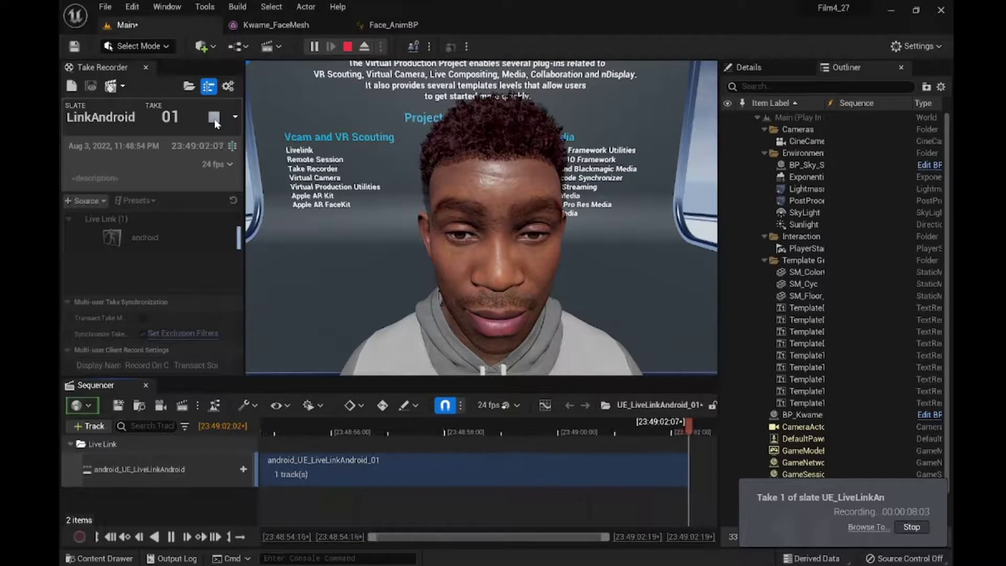
Stop the recording and the play session, then close Sequencer.
left_click(213, 117)
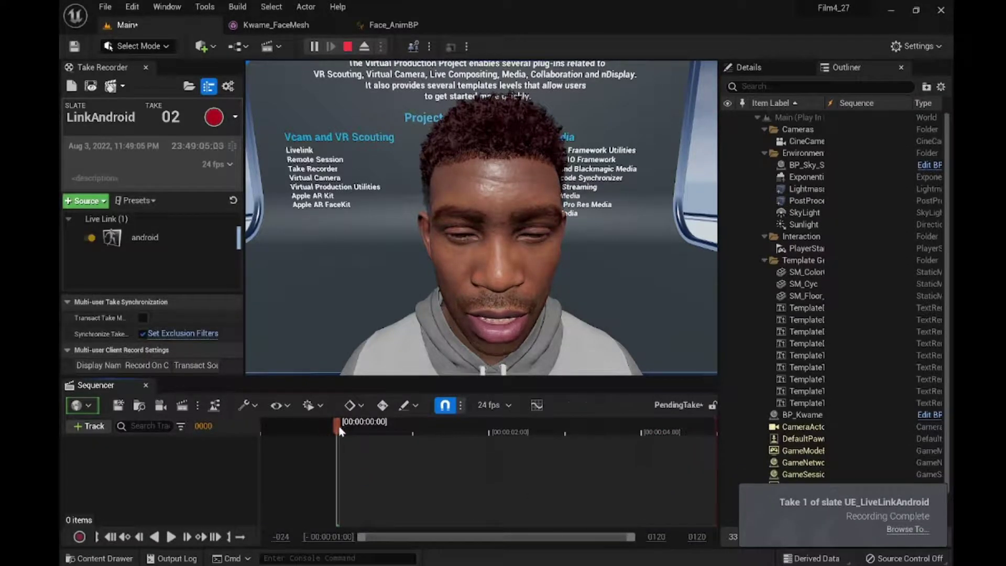
left_click(347, 47)
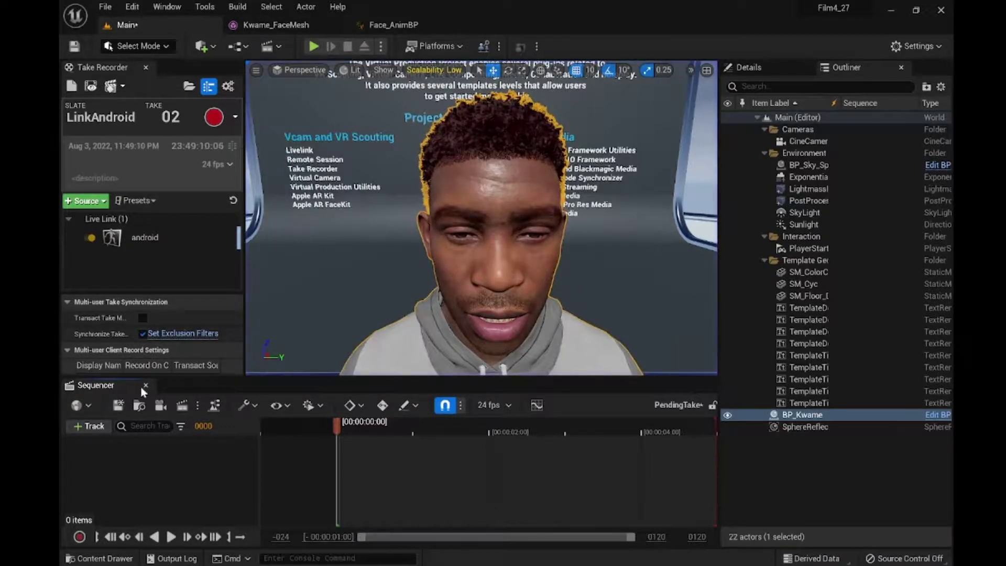
left_click(147, 388)
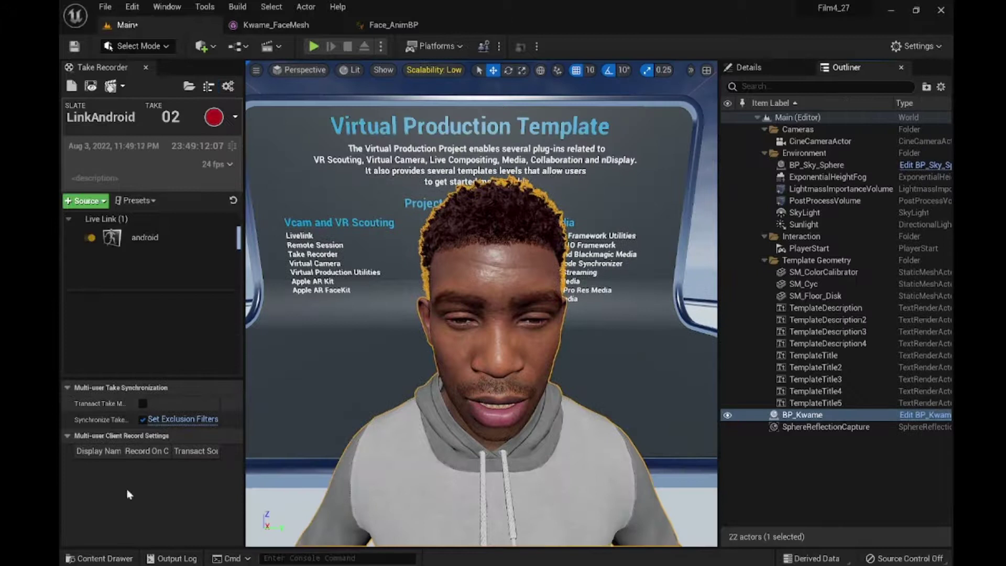
Open the android_UE_LiveLinkAndroid_01 sequence from Cinematics > Takes > 2022-08-03 > Subscenes.
left_click(123, 559)
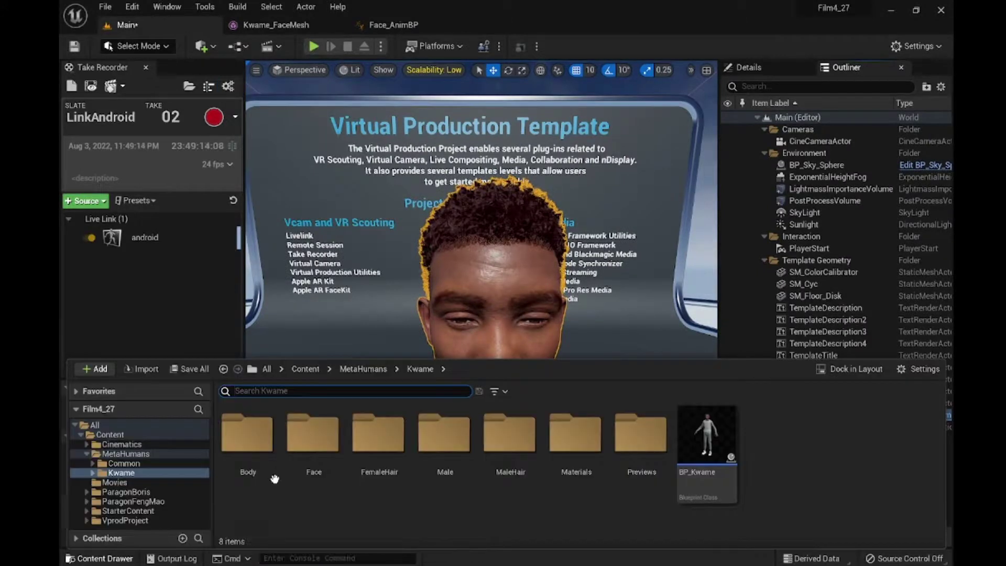
left_click(303, 369)
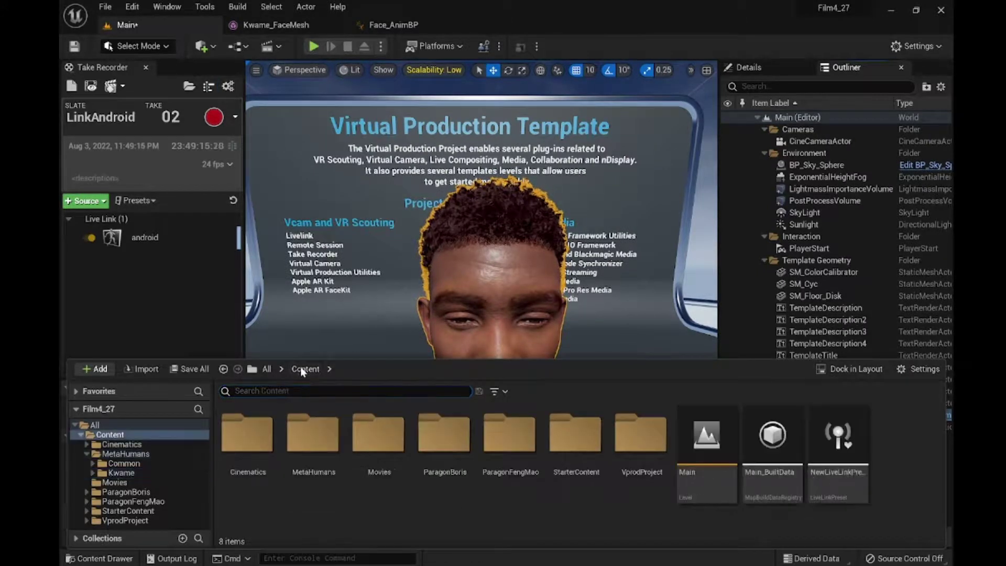
double_click(256, 429)
double_click(264, 438)
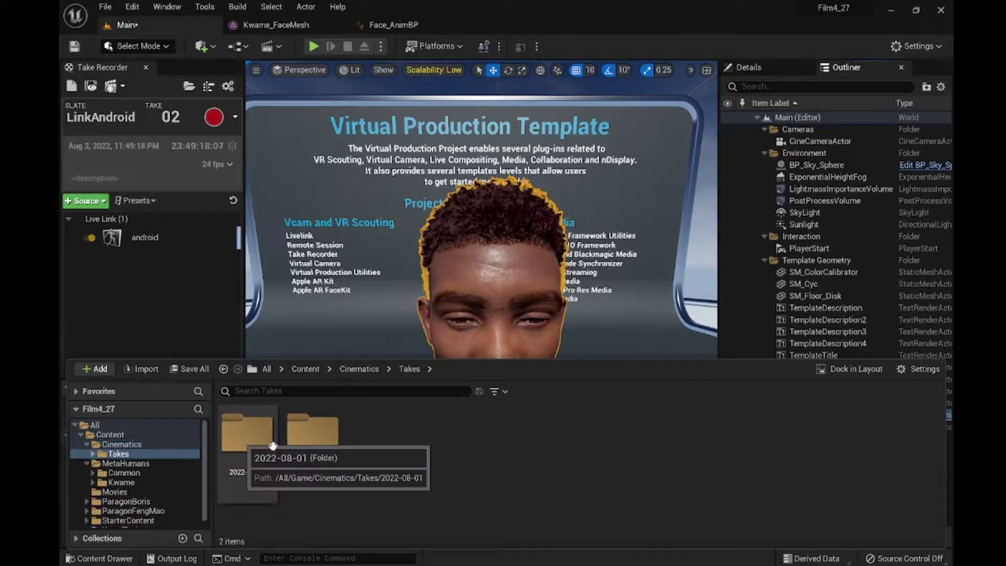
double_click(310, 455)
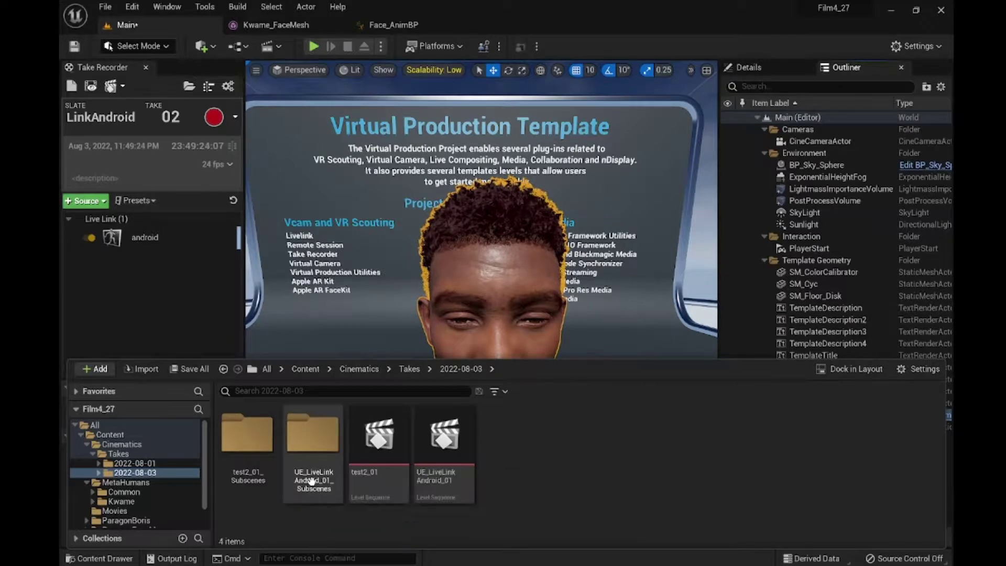
double_click(307, 462)
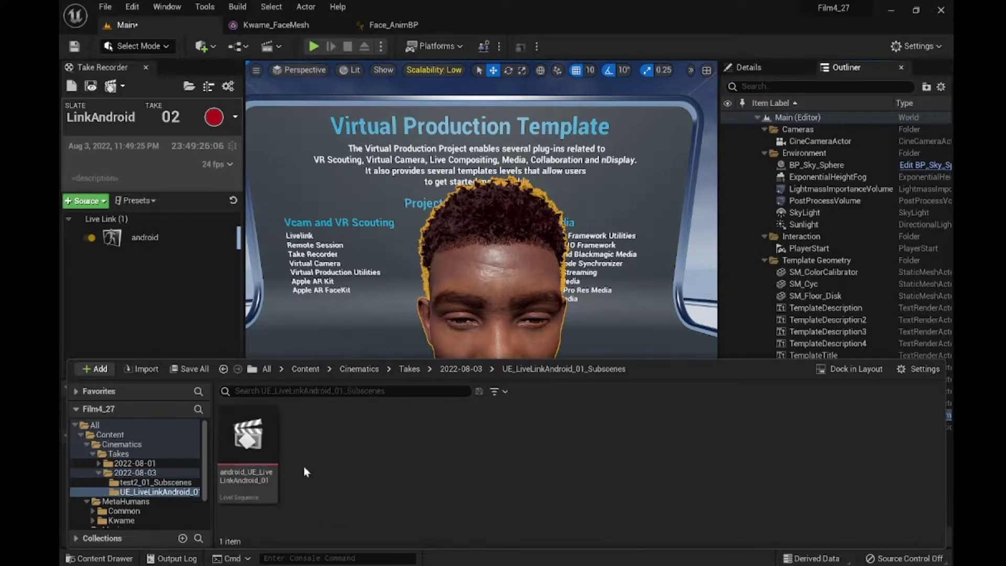
left_click(249, 480)
double_click(249, 479)
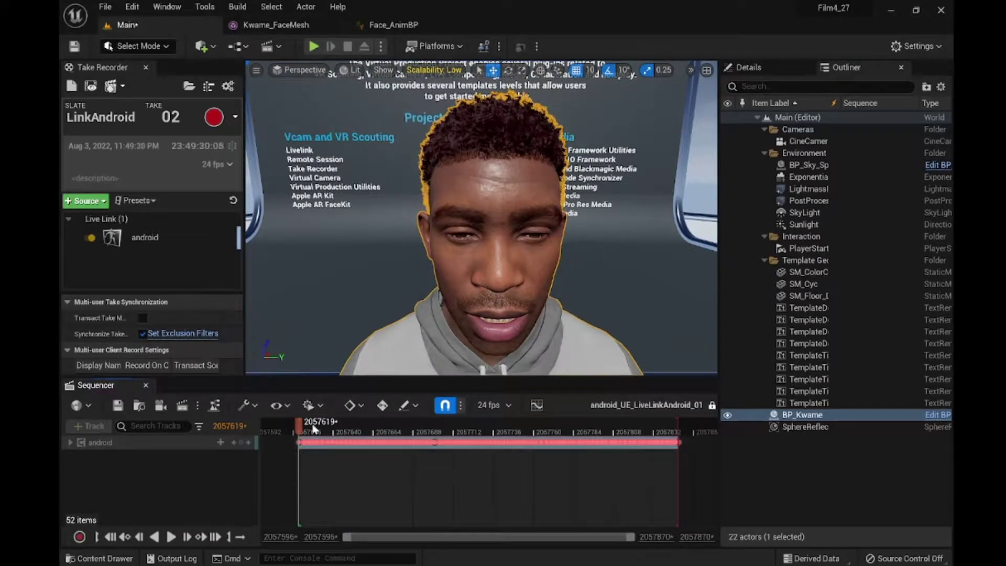
Scrub and play back the recorded face take, deselect BP_Kwame, and close Sequencer.
mouse_move(306, 428)
left_mouse_down()
mouse_move(377, 428)
mouse_move(303, 432)
mouse_move(303, 443)
left_mouse_up()
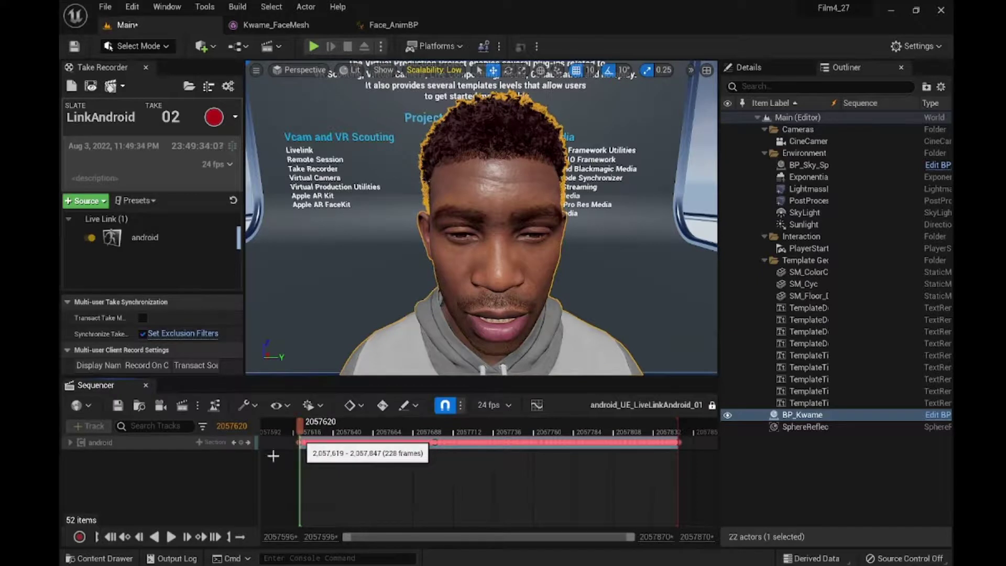
key("space")
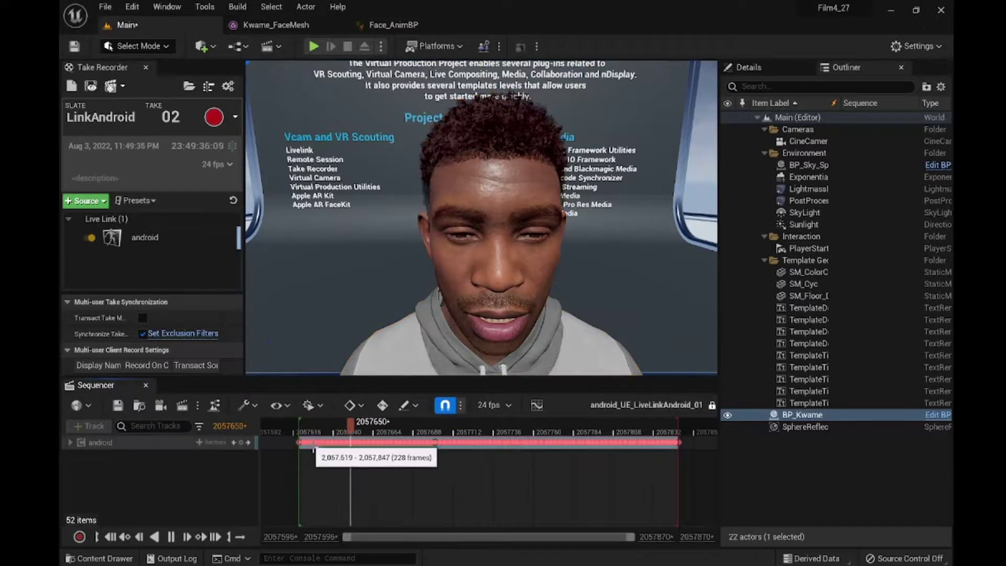
left_click(372, 428)
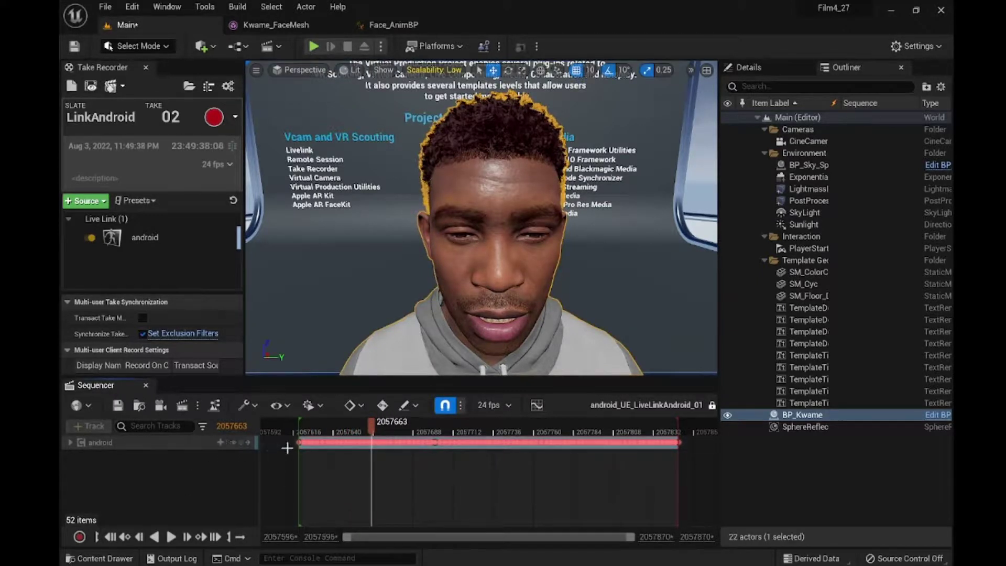
left_click(319, 451)
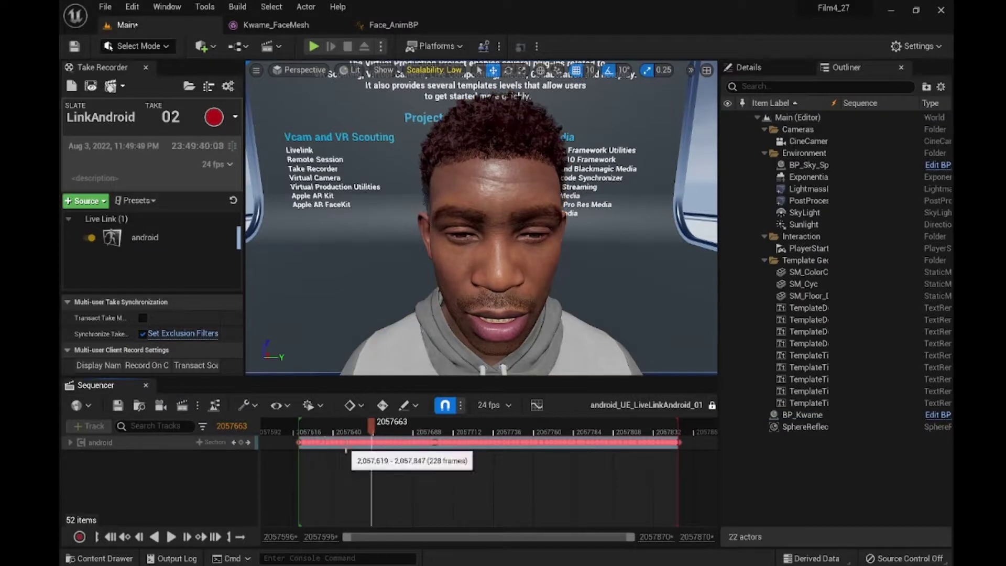
left_click(146, 385)
Open the UE_LiveLinkAndroid_01 sequence from the 2022-08-03 folder and check Render Movie options.
left_click(114, 560)
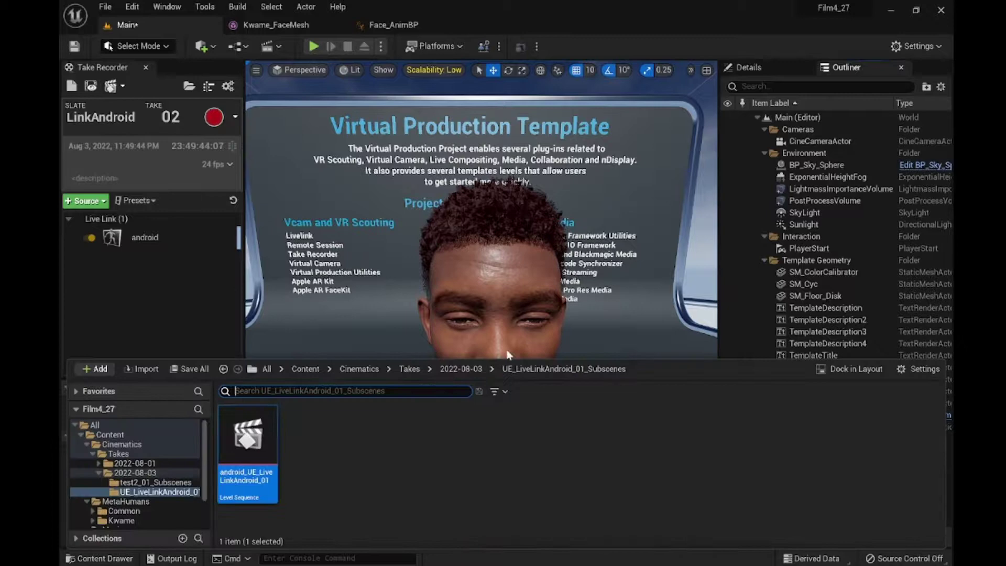
left_click(470, 368)
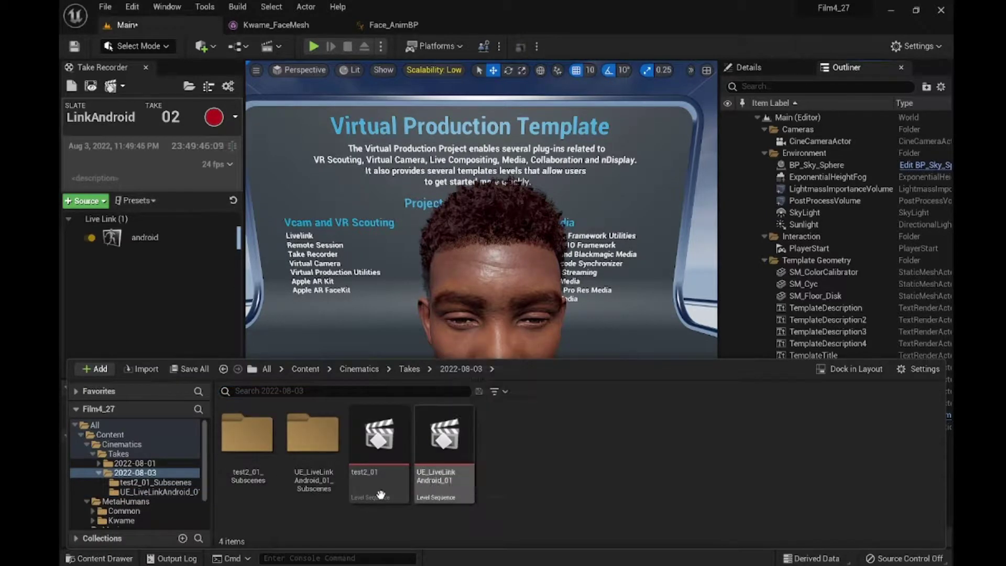
left_click(453, 489)
double_click(453, 490)
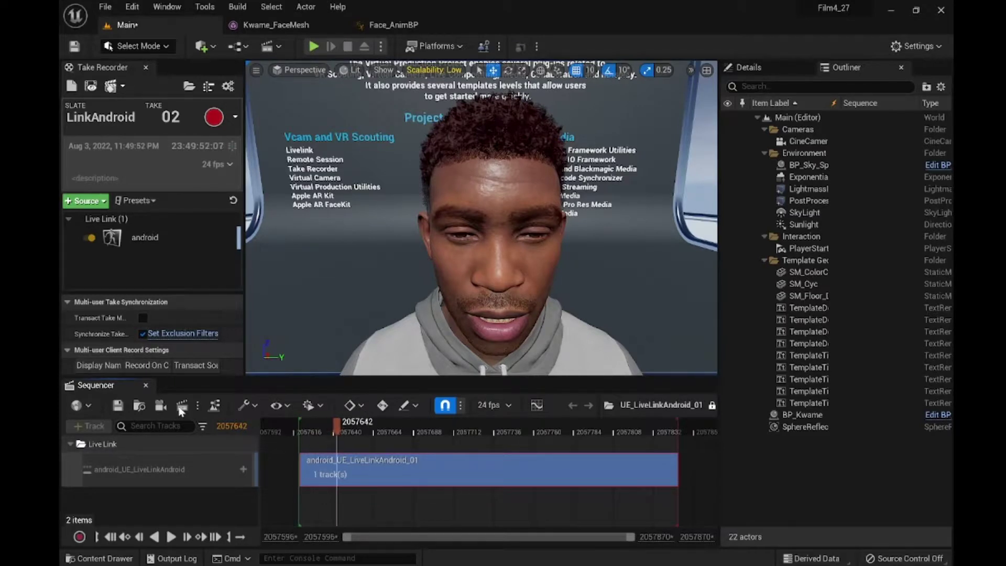
left_click(199, 407)
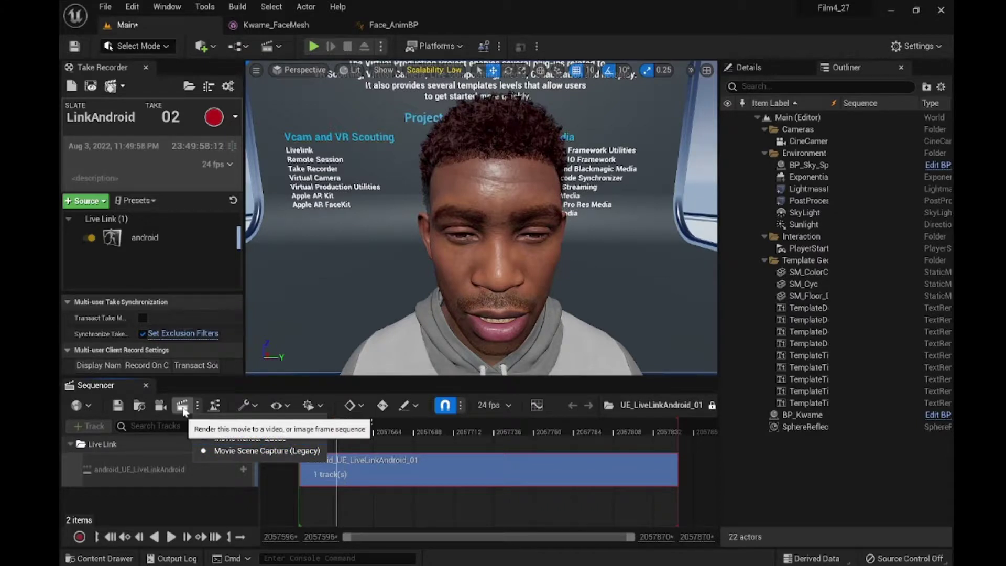
left_click(190, 512)
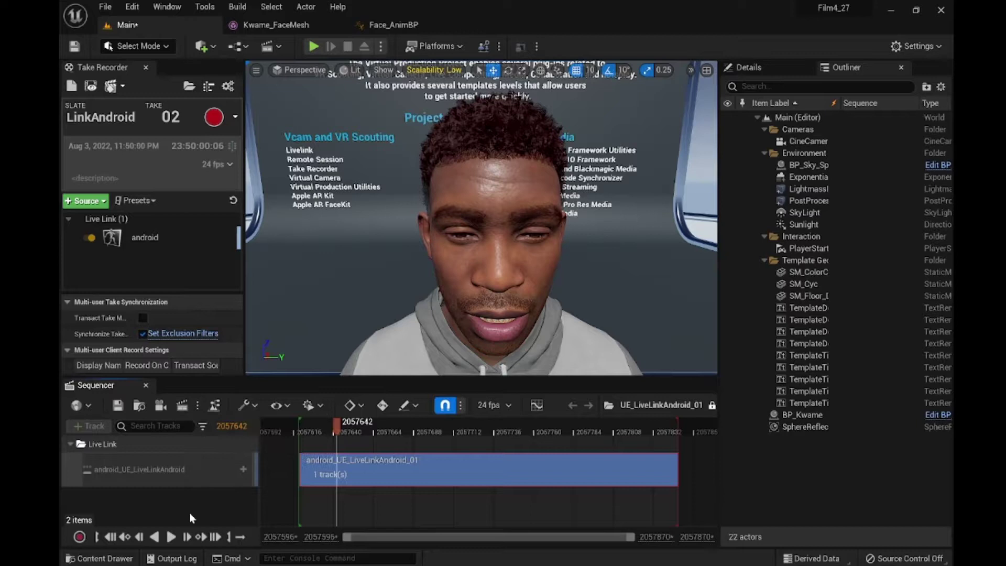